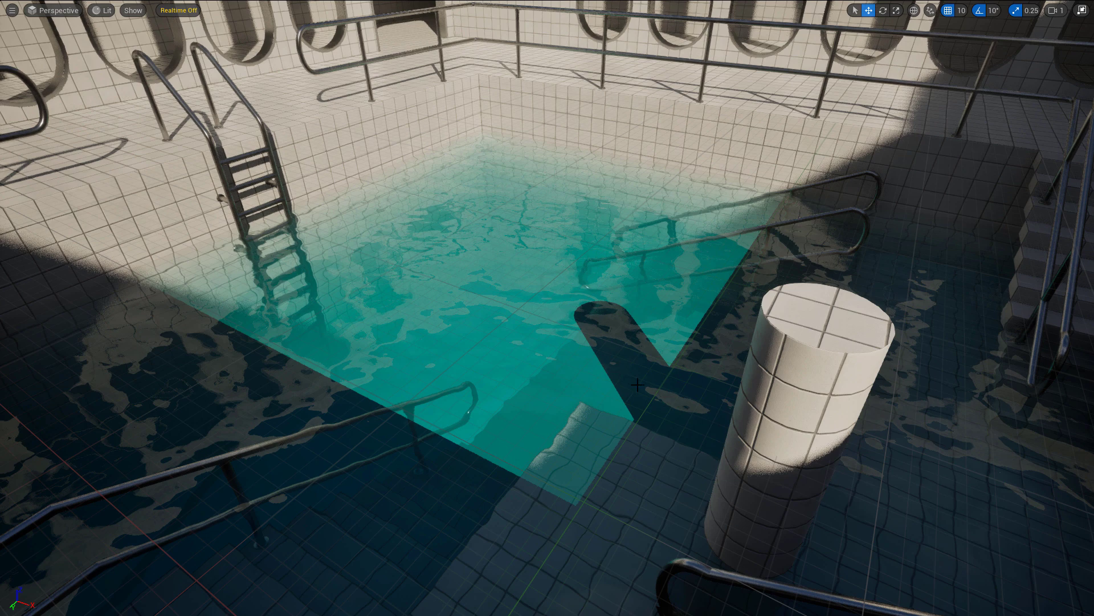
Examine the shadows cast on the pool's water surface together with the sun's direction over the surrounding walls
{"action": "right_click_drag", "start_coordinate": [638, 386], "coordinate": [1003, 171]}
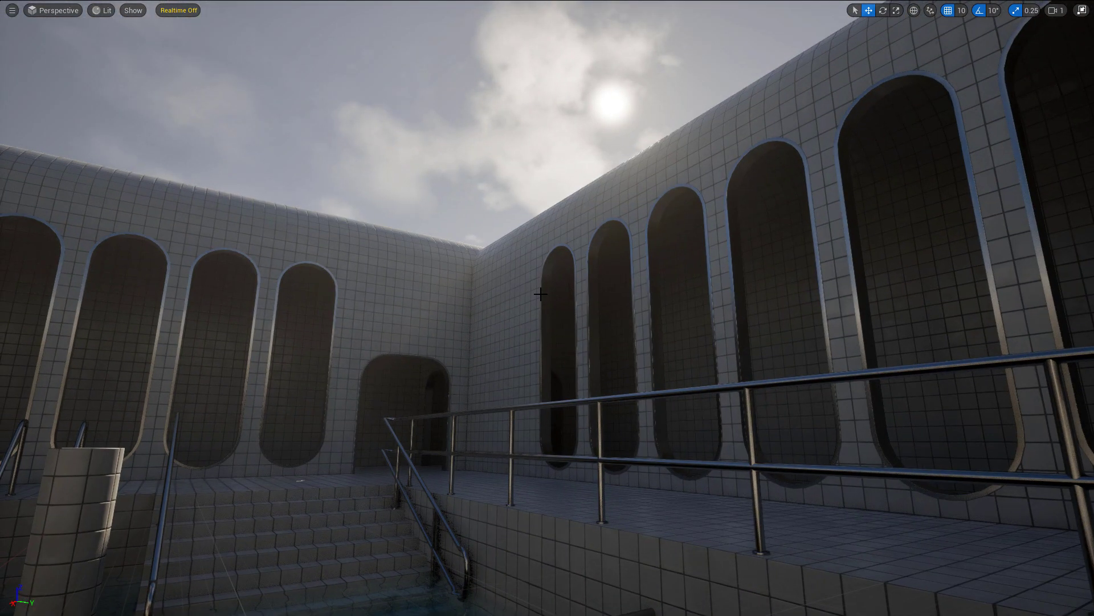
{"action": "right_click_drag", "start_coordinate": [538, 295], "coordinate": [548, 298]}
{"action": "key", "text": "a"}
{"action": "right_click_drag", "start_coordinate": [393, 237], "coordinate": [549, 163]}
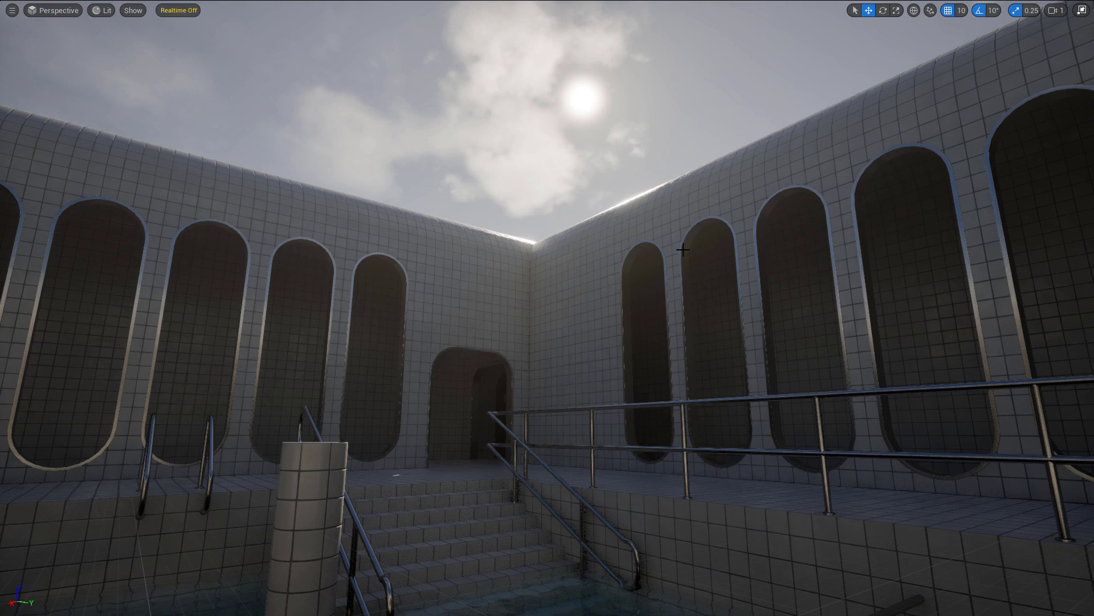
{"action": "right_click_drag", "start_coordinate": [684, 250], "coordinate": [599, 332]}
{"action": "right_click_drag", "start_coordinate": [626, 283], "coordinate": [348, 382]}
{"action": "mouse_move", "coordinate": [798, 239]}
{"action": "right_mouse_down"}
{"action": "mouse_move", "coordinate": [826, 310]}
{"action": "mouse_move", "coordinate": [814, 326]}
{"action": "mouse_move", "coordinate": [790, 257]}
{"action": "right_mouse_up"}
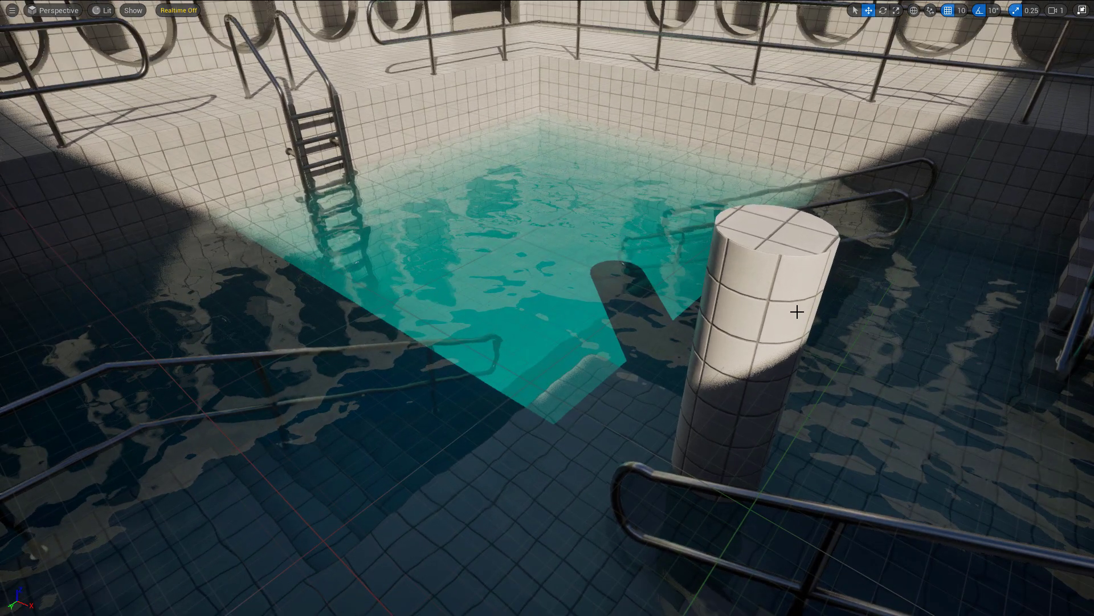
{"action": "right_click_drag", "start_coordinate": [709, 344], "coordinate": [815, 393]}
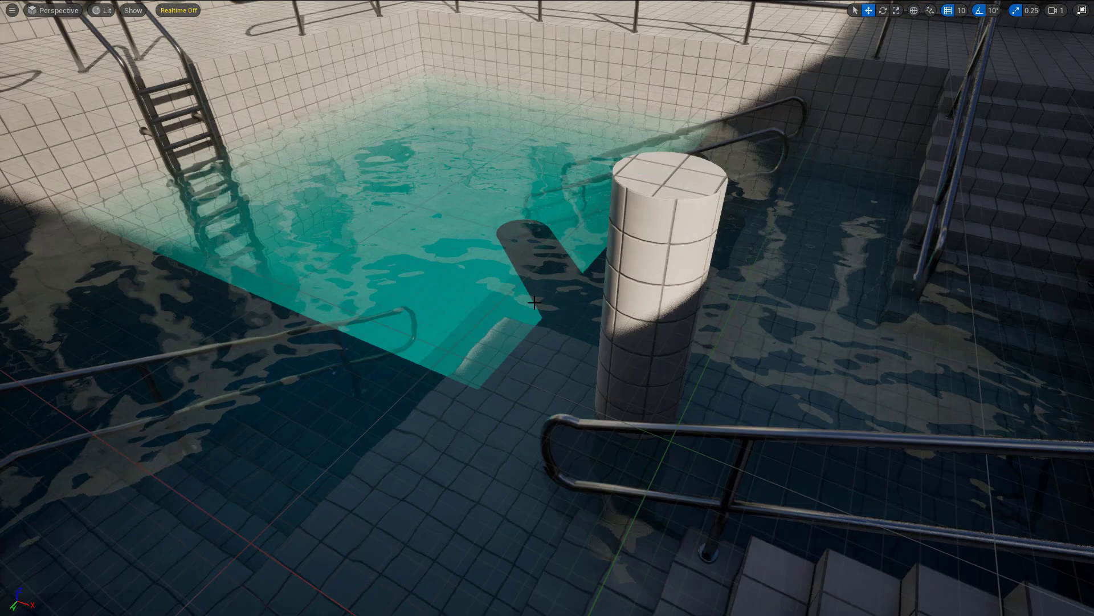
Try removing the pool's water plane to compare the shadows on the tiled floor, and undo the deletion
{"action": "left_click", "coordinate": [501, 283]}
{"action": "key", "text": "Delete"}
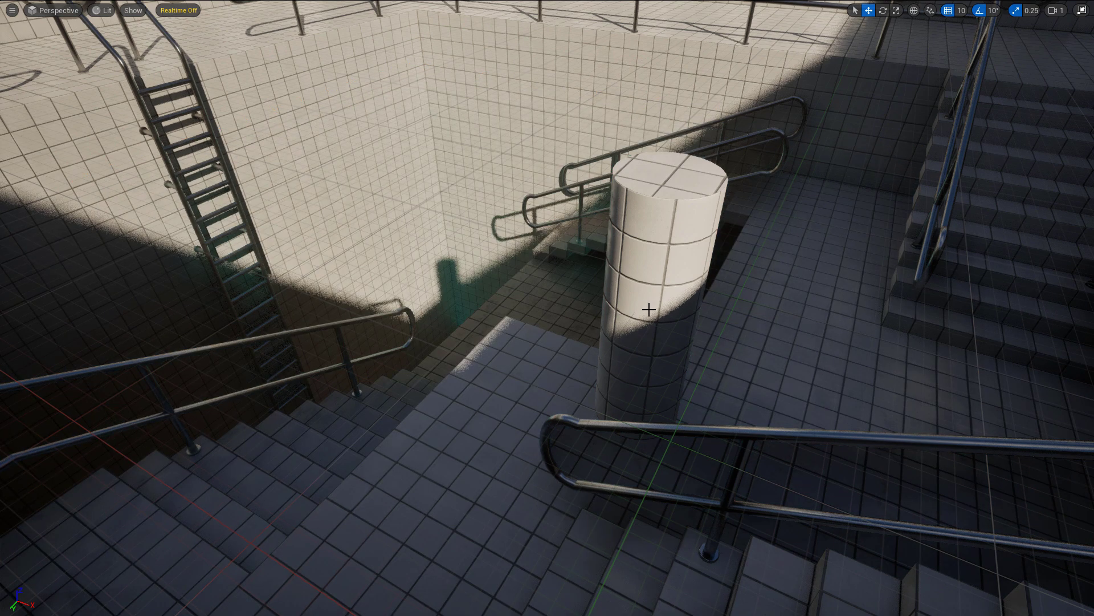
{"action": "right_click_drag", "start_coordinate": [647, 310], "coordinate": [723, 333]}
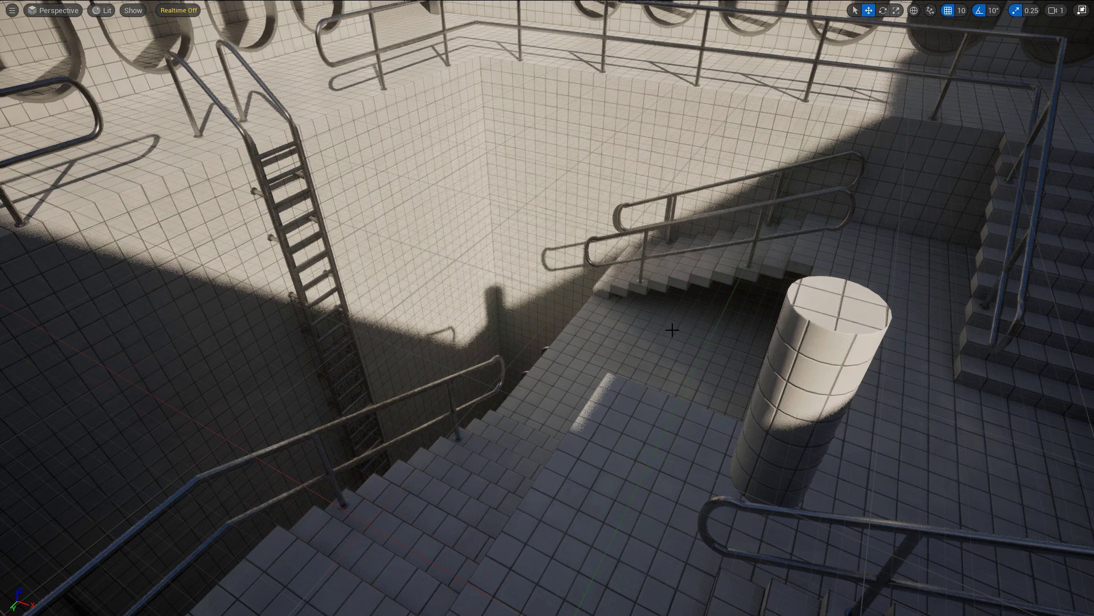
{"action": "right_click_drag", "start_coordinate": [637, 341], "coordinate": [768, 430]}
{"action": "key", "text": "ctrl+z"}
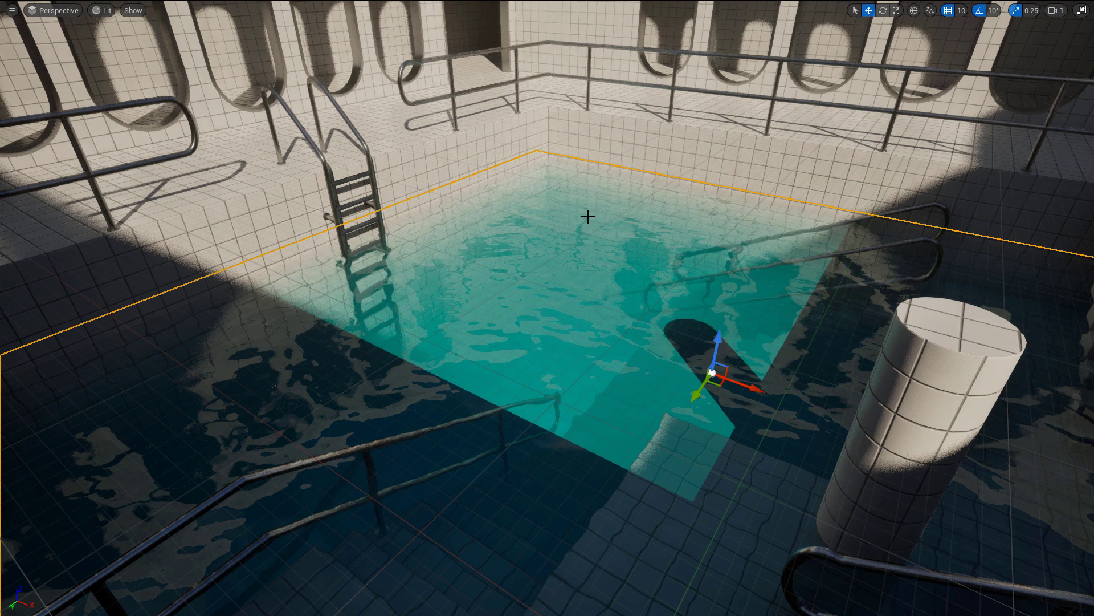
Deselect the water plane and examine the water surface of the second pool, which has stairs and green tiled walls
{"action": "key", "text": "e"}
{"action": "right_click_drag", "start_coordinate": [588, 217], "coordinate": [464, 141]}
{"action": "key", "text": "w"}
{"action": "key", "text": "d"}
{"action": "key", "text": "Escape"}
{"action": "right_click_drag", "start_coordinate": [710, 259], "coordinate": [694, 313]}
{"action": "right_click_drag", "start_coordinate": [561, 142], "coordinate": [561, 151]}
{"action": "right_click_drag", "start_coordinate": [856, 308], "coordinate": [856, 291]}
{"action": "key", "text": "s"}
{"action": "left_click", "coordinate": [856, 308]}
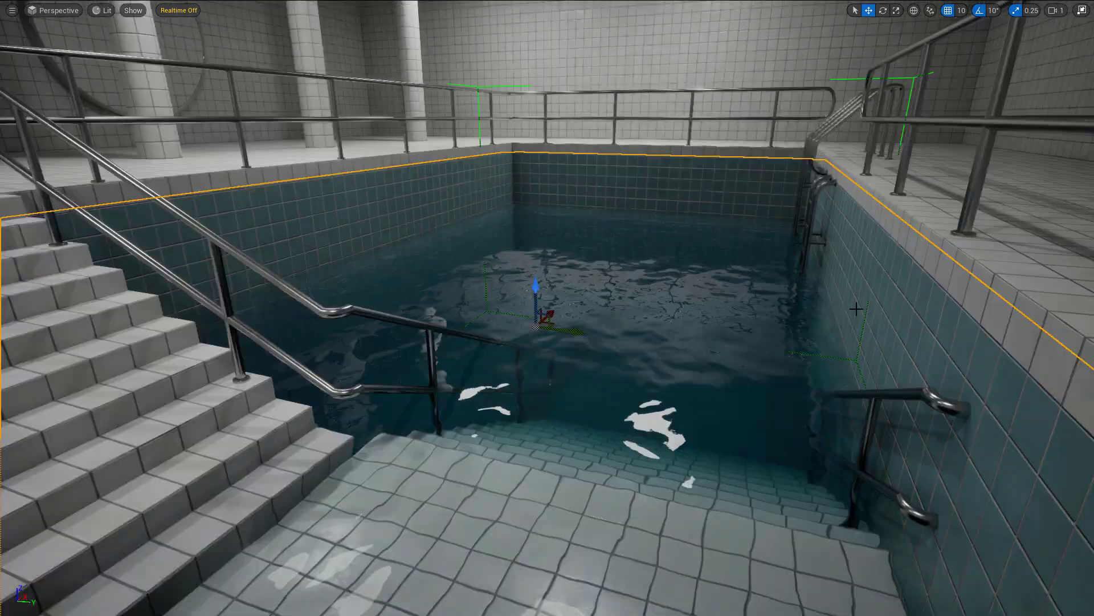
Duplicate the tiled floor slab beside the pool and lower the copy to just above the water as a shadow test
{"action": "left_click", "coordinate": [933, 210]}
{"action": "left_click_drag", "start_coordinate": [1039, 277], "coordinate": [423, 153], "text": "alt"}
{"action": "key", "text": "w"}
{"action": "right_click_drag", "start_coordinate": [423, 153], "coordinate": [408, 178]}
{"action": "key", "text": "s"}
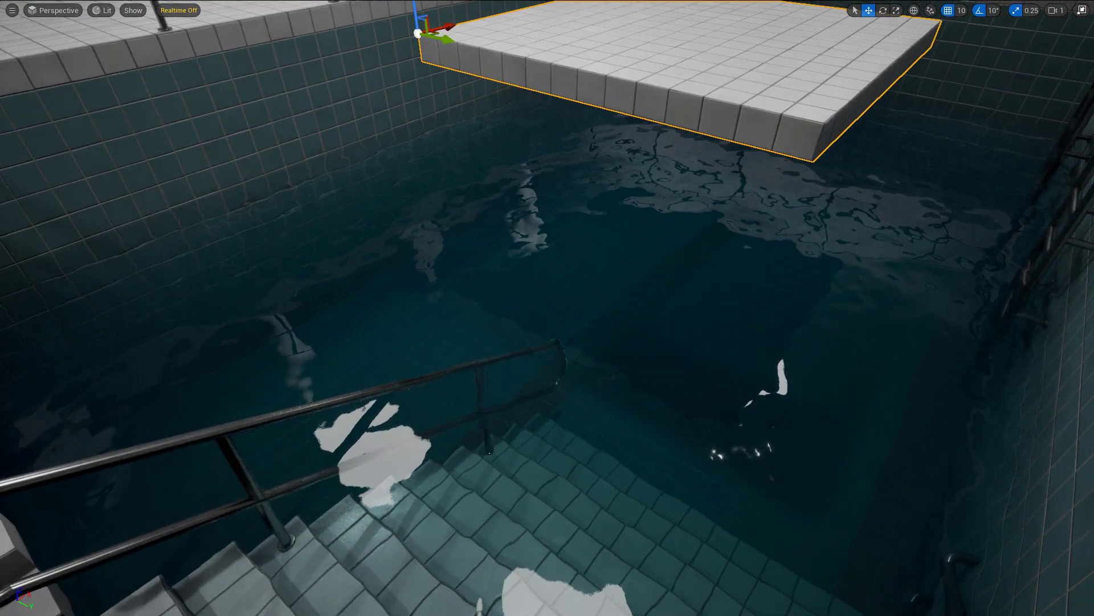
{"action": "right_click_drag", "start_coordinate": [508, 253], "coordinate": [512, 244]}
{"action": "left_click_drag", "start_coordinate": [396, 28], "coordinate": [405, 118]}
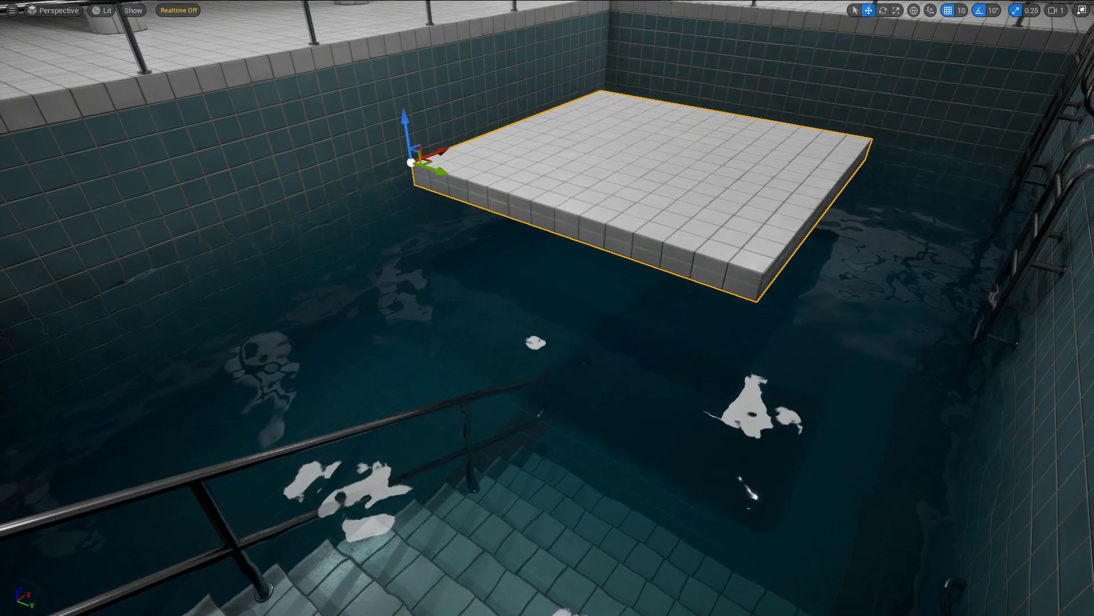
{"action": "right_click_drag", "start_coordinate": [627, 184], "coordinate": [643, 178]}
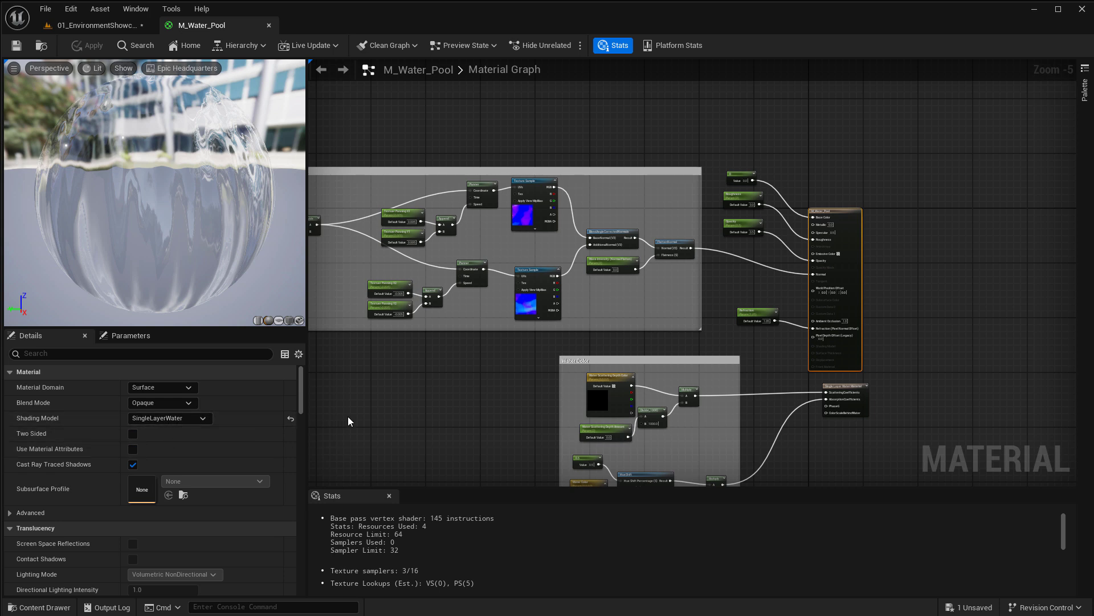
Review the M_Water_Pool material graph and check the water plane's shadow options by filtering its details for "cast"
{"action": "right_click_drag", "start_coordinate": [674, 304], "coordinate": [649, 258]}
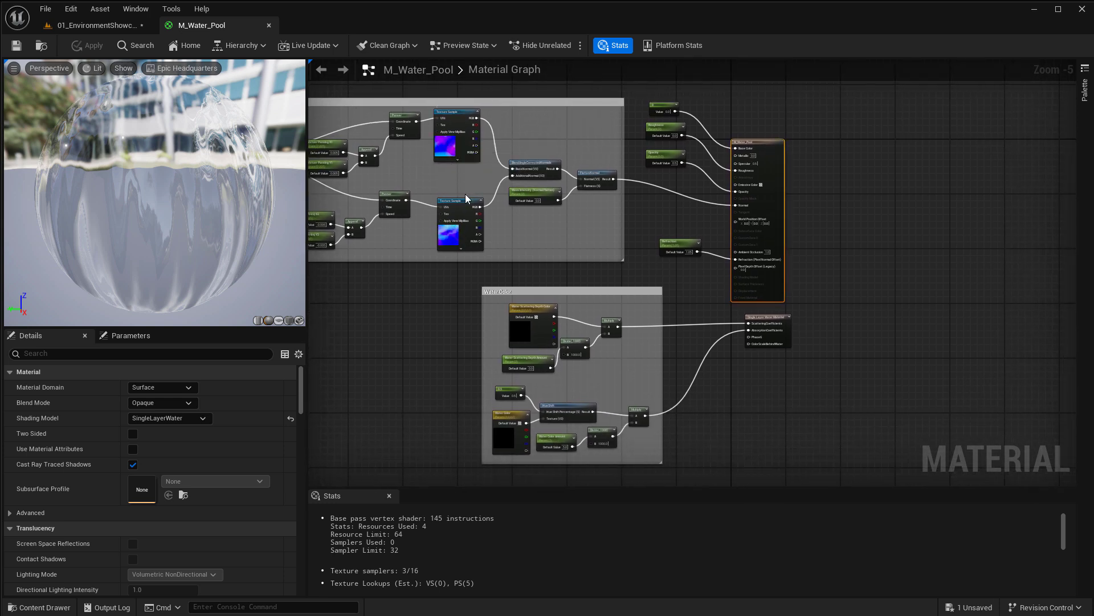
{"action": "scroll", "coordinate": [465, 194], "scroll_direction": "up", "scroll_amount": 2}
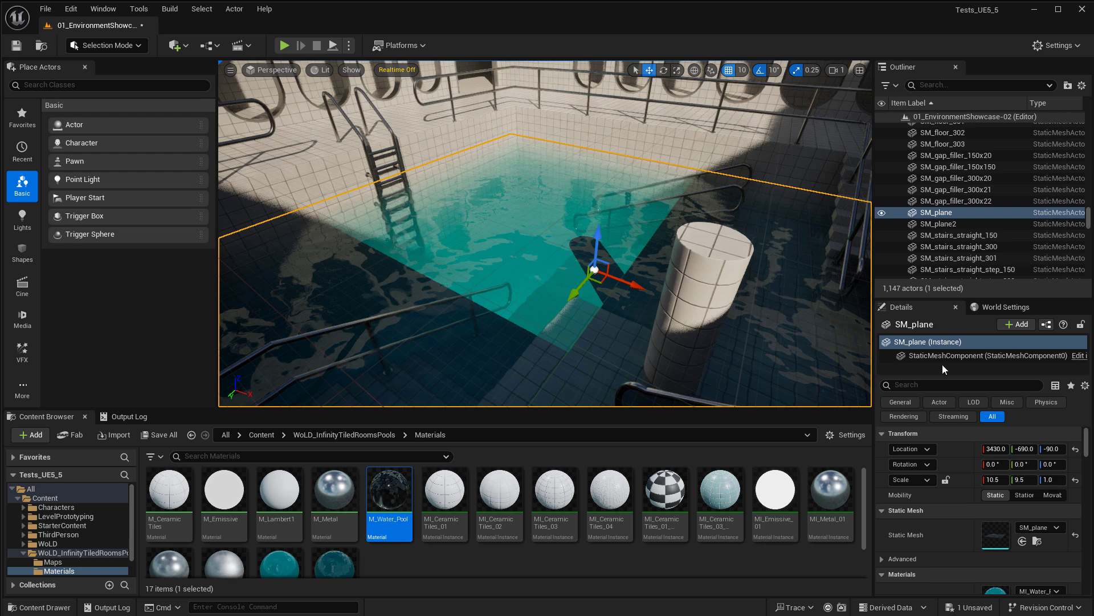
{"action": "left_click", "coordinate": [924, 387]}
{"action": "type", "text": "cast"}
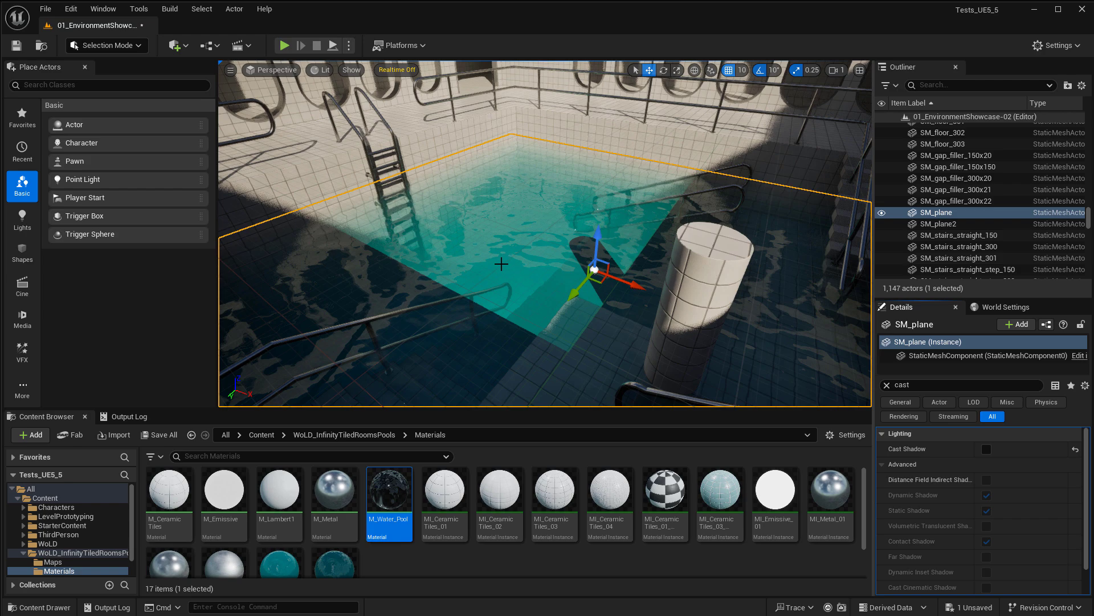
{"action": "right_click_drag", "start_coordinate": [501, 264], "coordinate": [684, 314]}
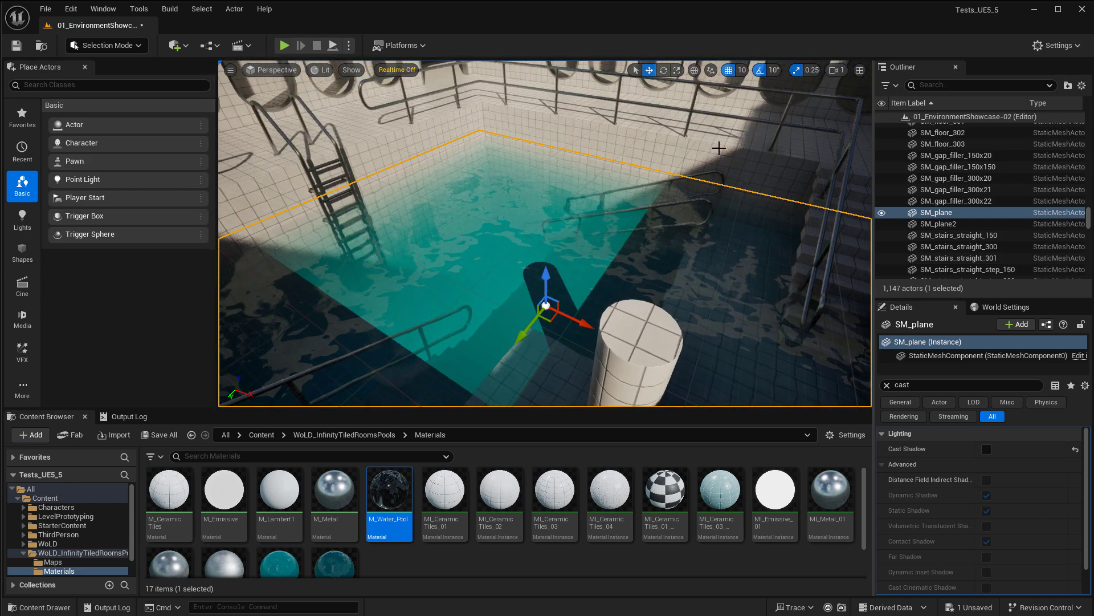
Find the DirectionalLight by filtering the Outliner for "dire" and select it to show its "cast" settings
{"action": "left_click", "coordinate": [933, 85]}
{"action": "type", "text": "dire"}
{"action": "left_click", "coordinate": [952, 139]}
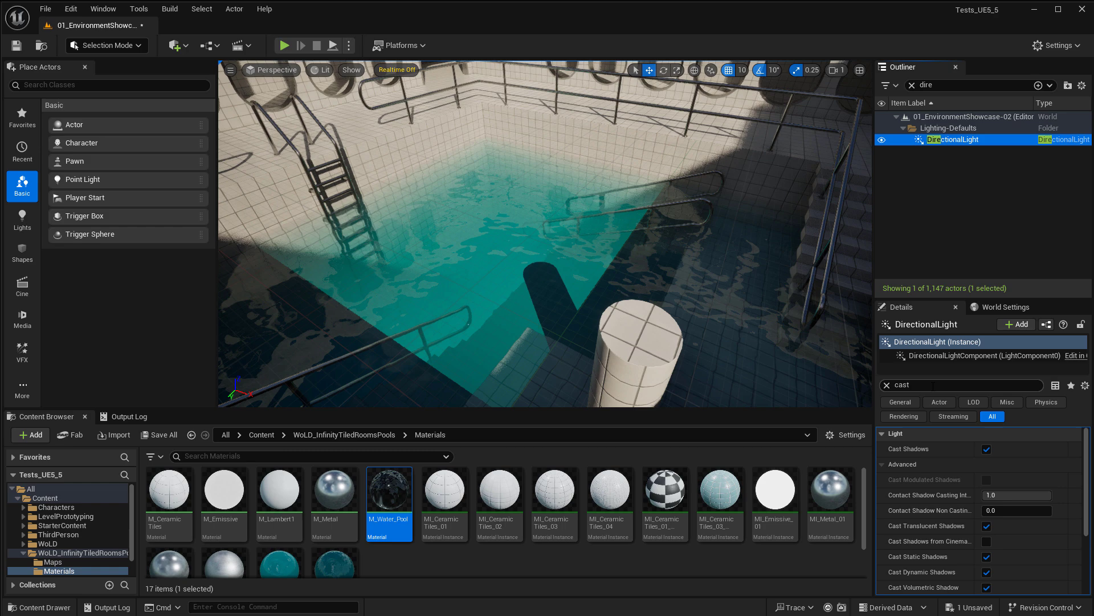
{"action": "left_click", "coordinate": [933, 385]}
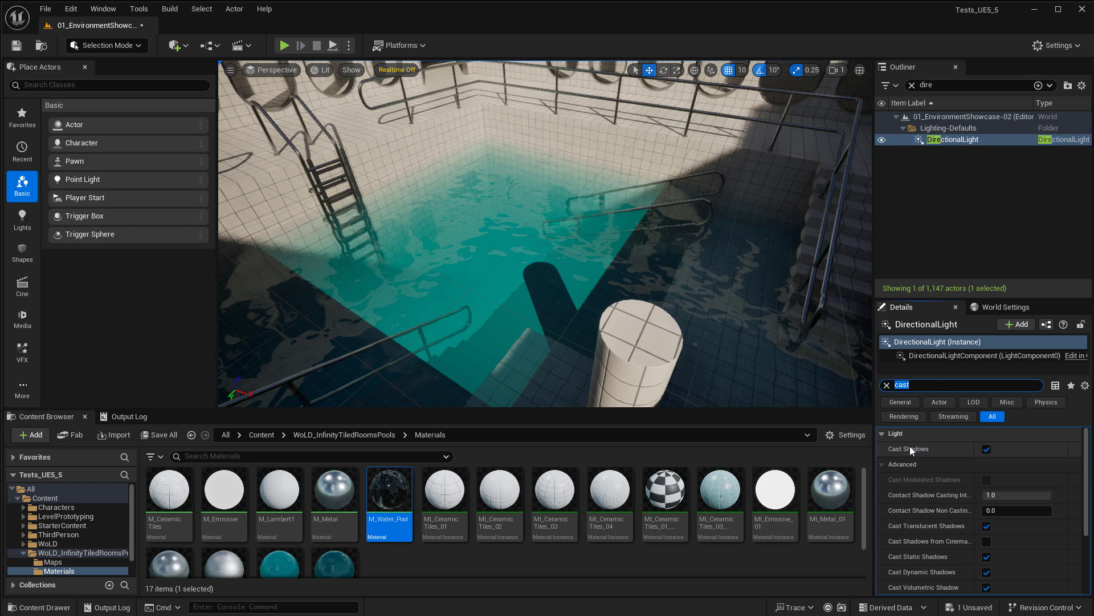
{"action": "right_click_drag", "start_coordinate": [717, 322], "coordinate": [667, 342]}
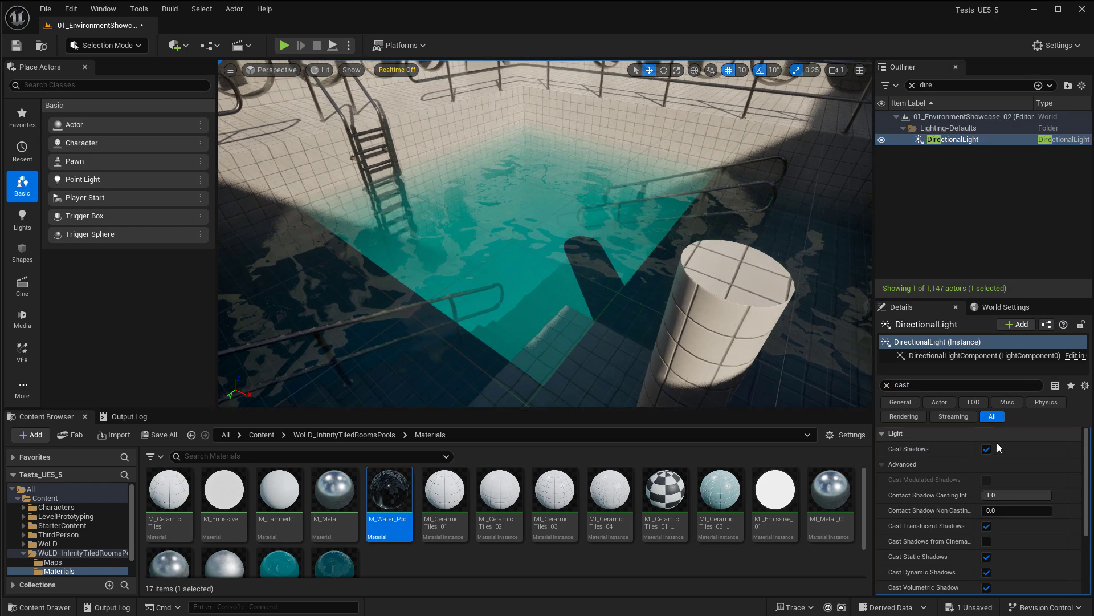
Try switching the light's Cast Shadows, Cast Translucent Shadows and Cast Dynamic Shadows off, turning each back on
{"action": "left_click", "coordinate": [987, 450]}
{"action": "right_click_drag", "start_coordinate": [669, 274], "coordinate": [669, 273]}
{"action": "left_click", "coordinate": [986, 449]}
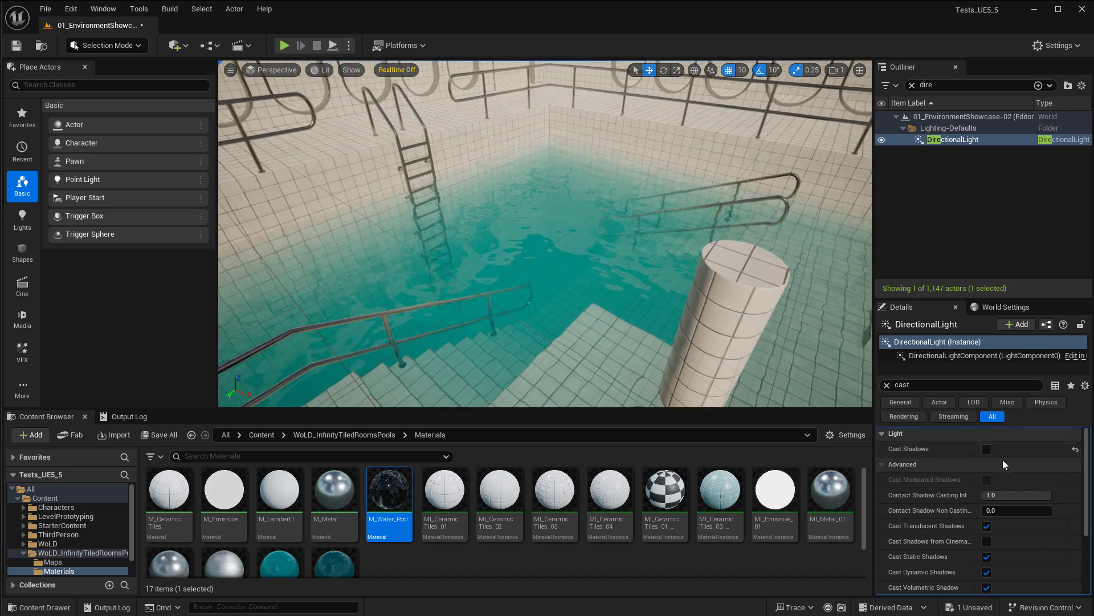
{"action": "scroll", "coordinate": [1022, 534], "scroll_direction": "down", "scroll_amount": 1}
{"action": "scroll", "coordinate": [934, 513], "scroll_direction": "down", "scroll_amount": 2}
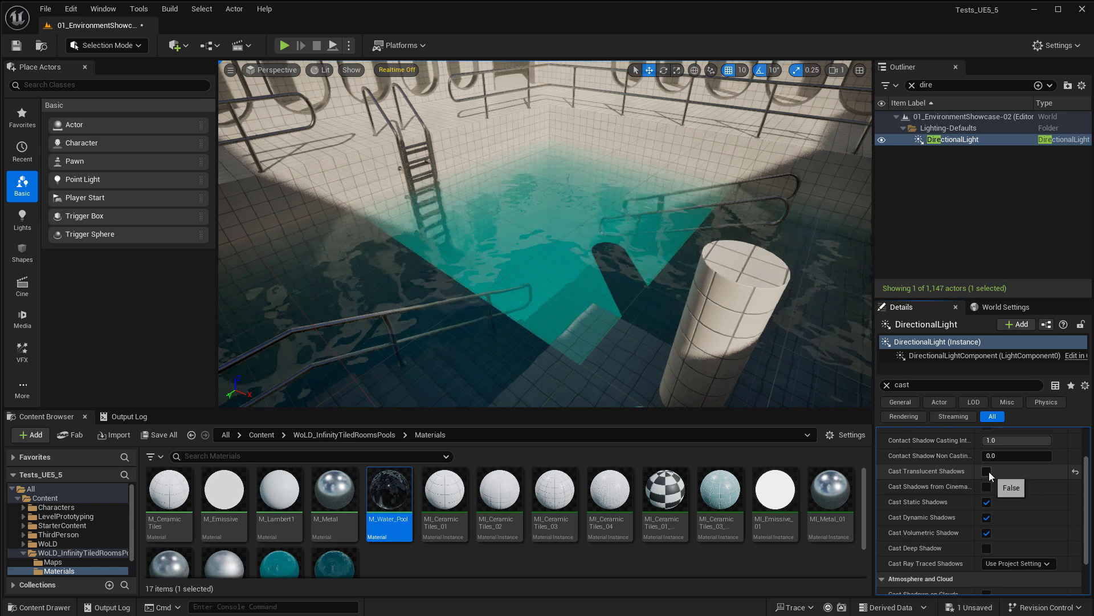
{"action": "left_click", "coordinate": [986, 517]}
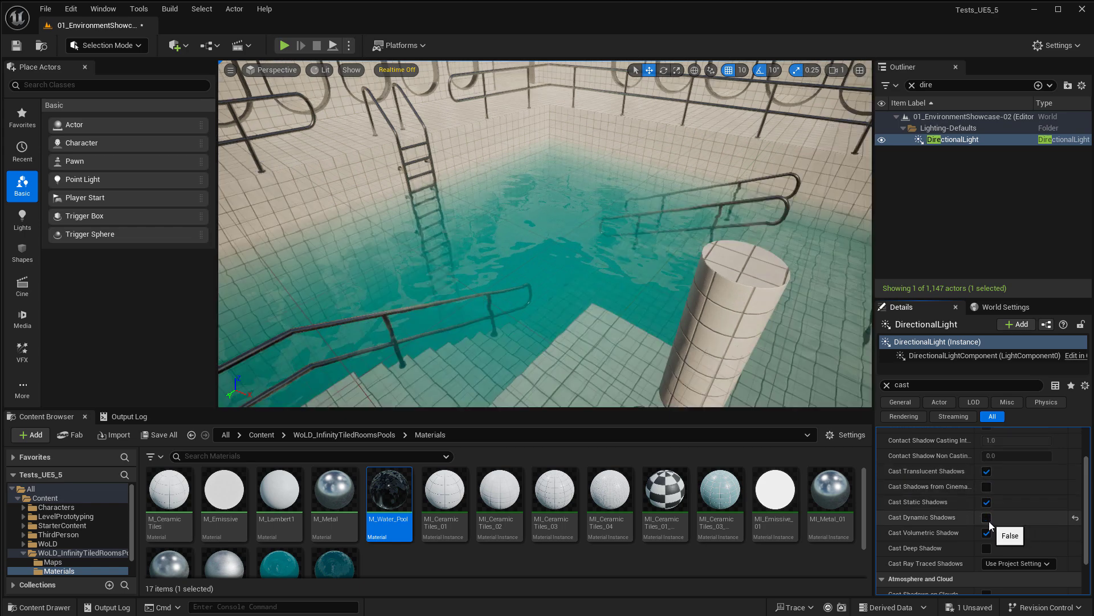
{"action": "left_click", "coordinate": [986, 517]}
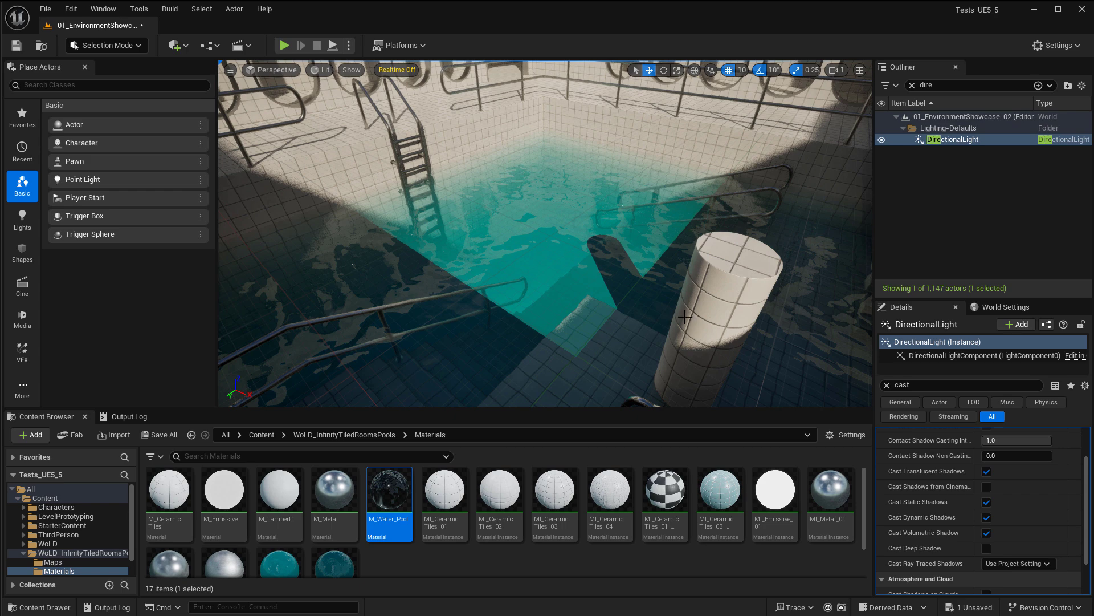
Delete the water plane to compare the pool floor's lighting, undo the deletion, and inspect the water from close up
{"action": "right_click_drag", "start_coordinate": [684, 316], "coordinate": [692, 338]}
{"action": "left_click", "coordinate": [645, 260]}
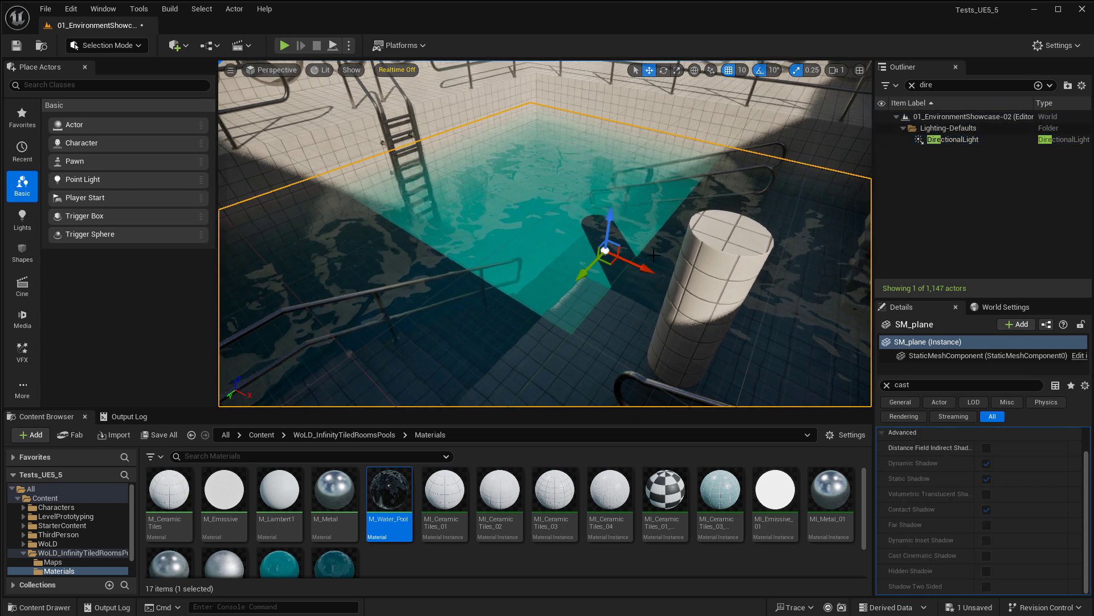
{"action": "key", "text": "Delete"}
{"action": "right_click_drag", "start_coordinate": [569, 207], "coordinate": [531, 245]}
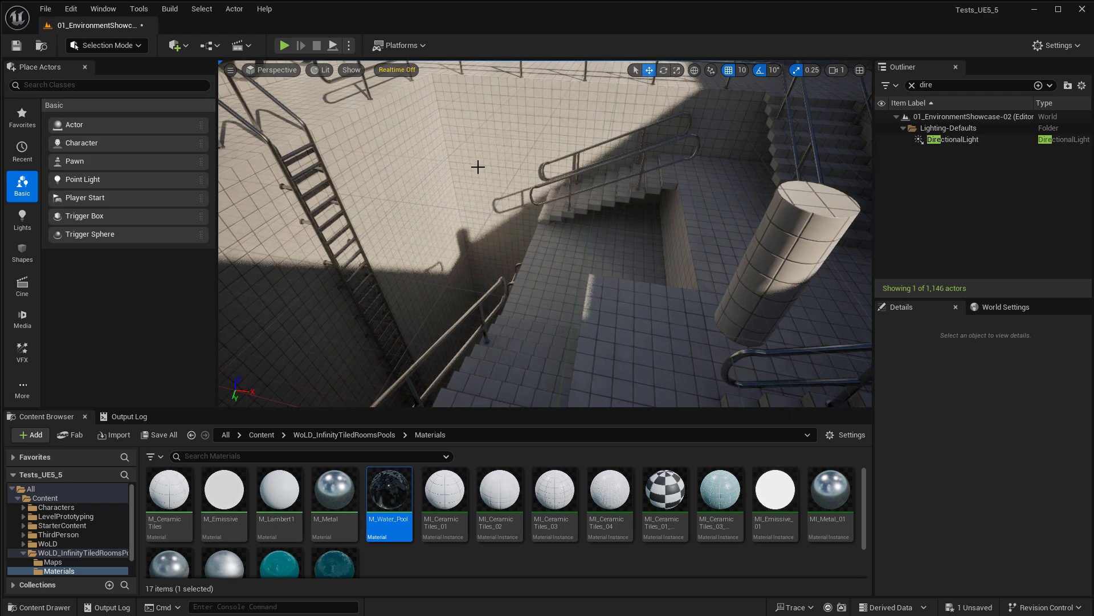
{"action": "key", "text": "ctrl+z"}
{"action": "scroll", "coordinate": [528, 219], "scroll_direction": "down", "scroll_amount": 5}
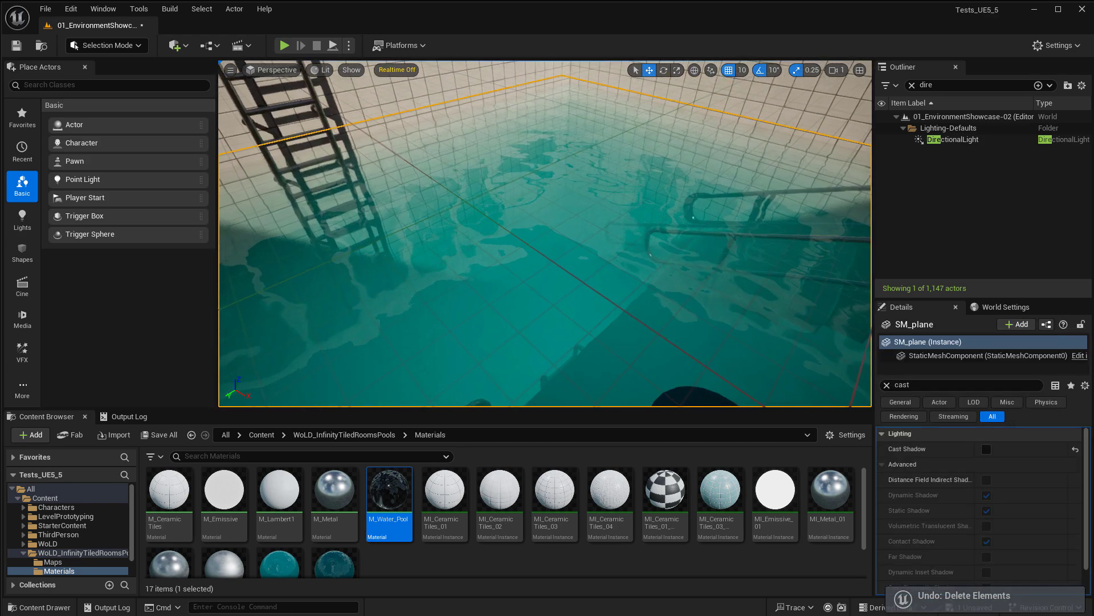
{"action": "right_click_drag", "start_coordinate": [528, 219], "coordinate": [444, 271]}
{"action": "right_click_drag", "start_coordinate": [528, 218], "coordinate": [644, 180]}
{"action": "right_click_drag", "start_coordinate": [499, 244], "coordinate": [516, 222]}
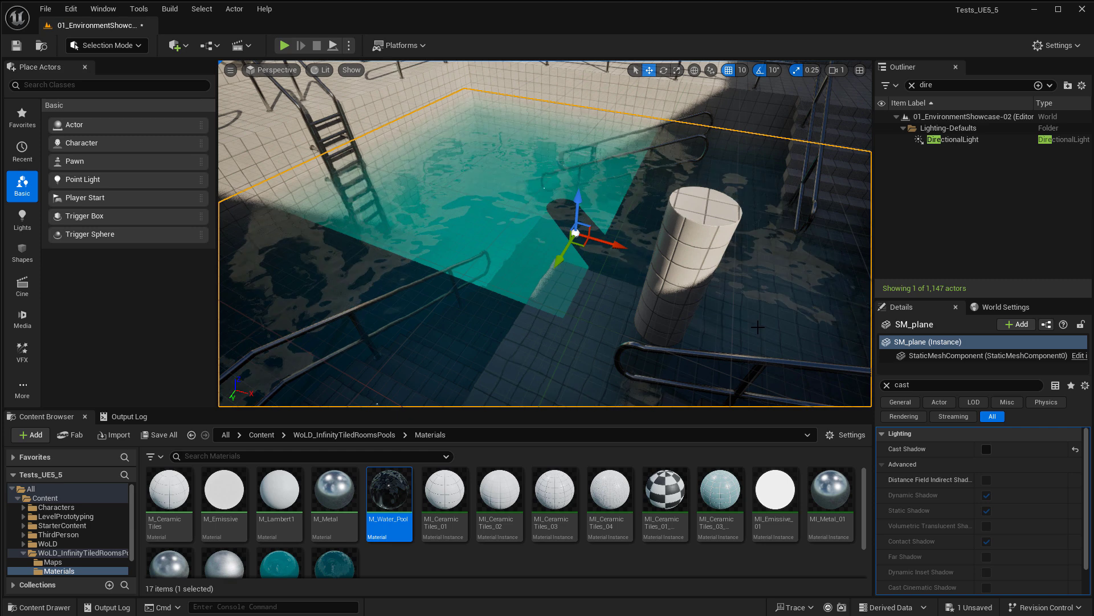
Filter the DirectionalLight's details for "ray trac" and set Cast Ray Traced Shadows to Enabled
{"action": "left_click", "coordinate": [887, 385]}
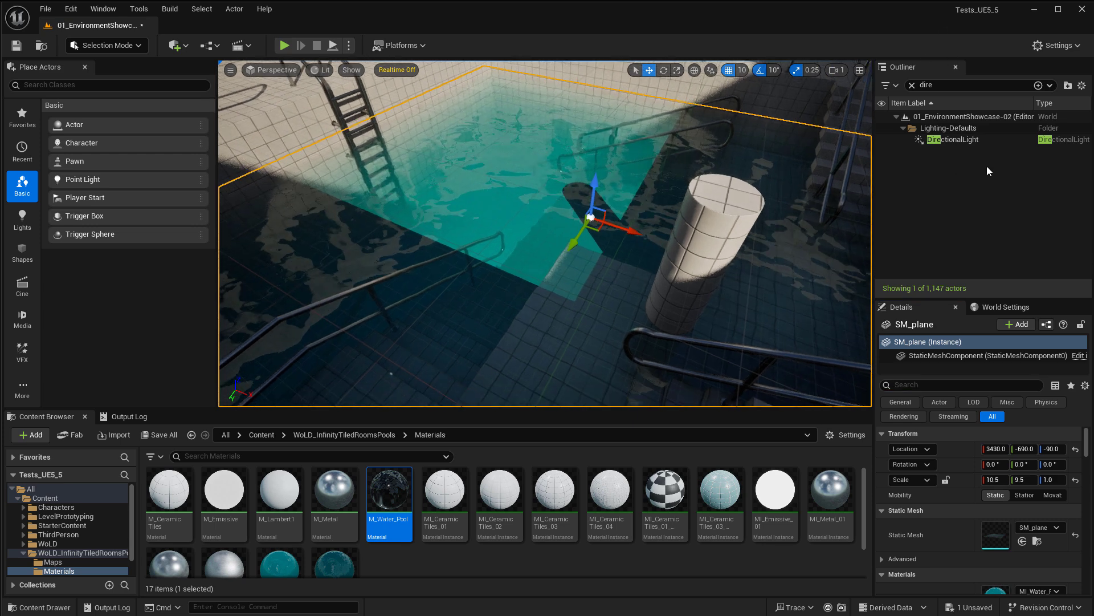
{"action": "left_click", "coordinate": [969, 140]}
{"action": "left_click", "coordinate": [944, 385]}
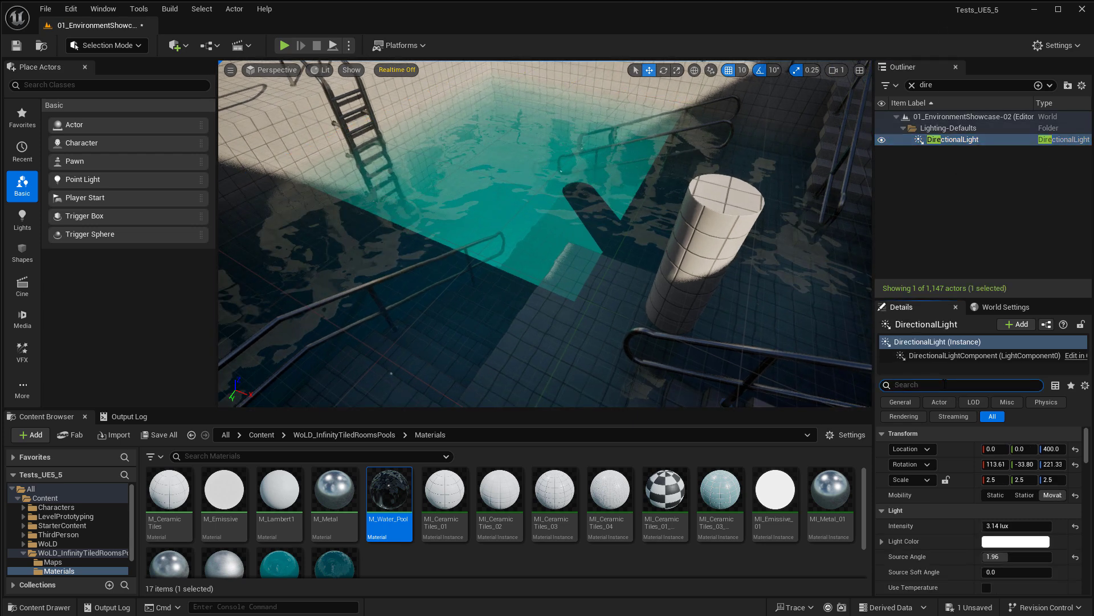
{"action": "type", "text": "ray trac"}
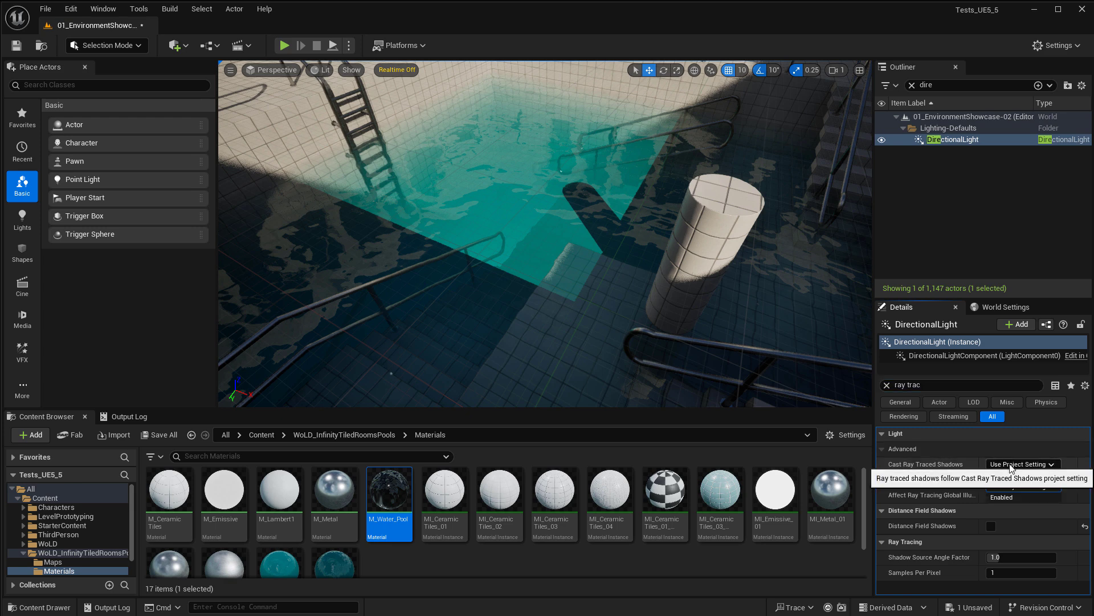
{"action": "left_click", "coordinate": [1011, 465]}
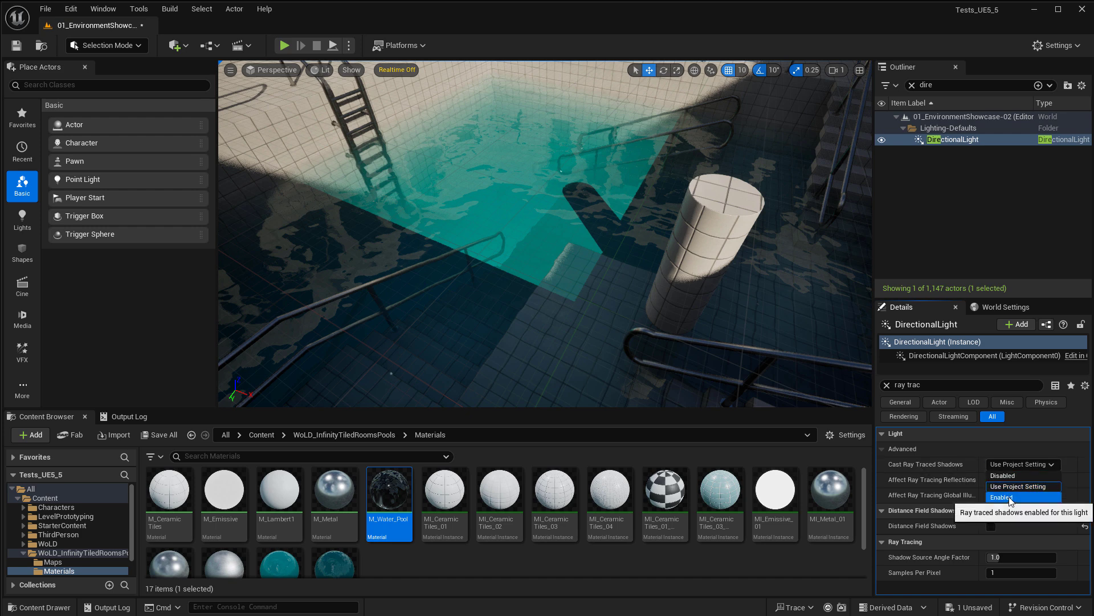
{"action": "left_click", "coordinate": [1008, 498]}
Inspect the pool's shadows from several angles and reset Cast Ray Traced Shadows to Use Project Setting
{"action": "mouse_move", "coordinate": [675, 277]}
{"action": "right_mouse_down"}
{"action": "mouse_move", "coordinate": [706, 278]}
{"action": "mouse_move", "coordinate": [738, 258]}
{"action": "mouse_move", "coordinate": [679, 251]}
{"action": "mouse_move", "coordinate": [661, 285]}
{"action": "mouse_move", "coordinate": [645, 280]}
{"action": "mouse_move", "coordinate": [525, 132]}
{"action": "mouse_move", "coordinate": [551, 155]}
{"action": "right_mouse_up"}
{"action": "key", "text": "w"}
{"action": "key", "text": "s"}
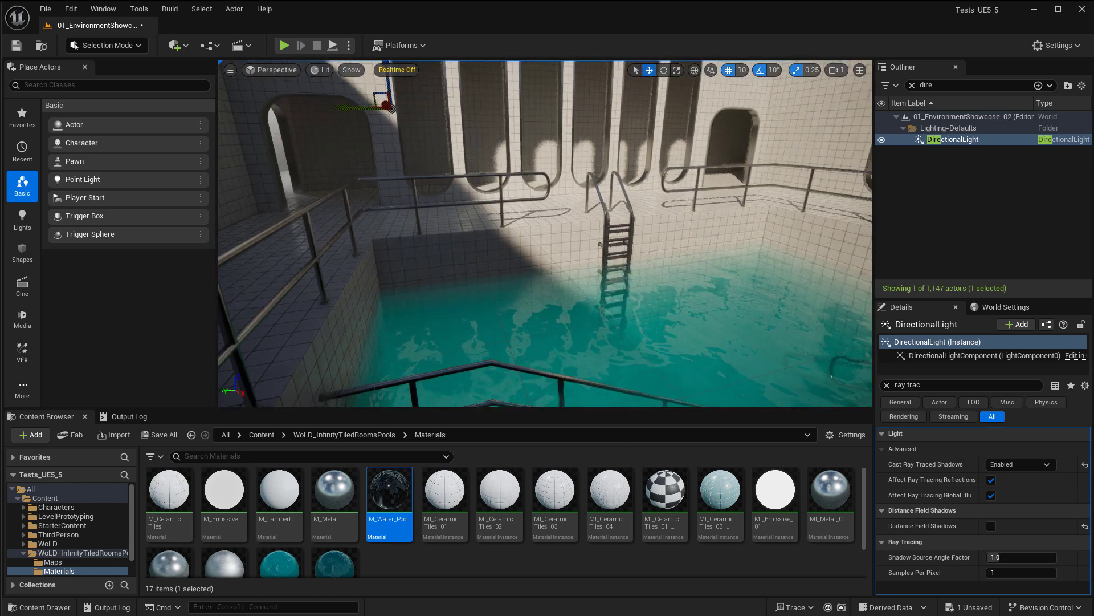
{"action": "mouse_move", "coordinate": [545, 234]}
{"action": "right_mouse_down"}
{"action": "mouse_move", "coordinate": [524, 244]}
{"action": "mouse_move", "coordinate": [547, 243]}
{"action": "right_mouse_up"}
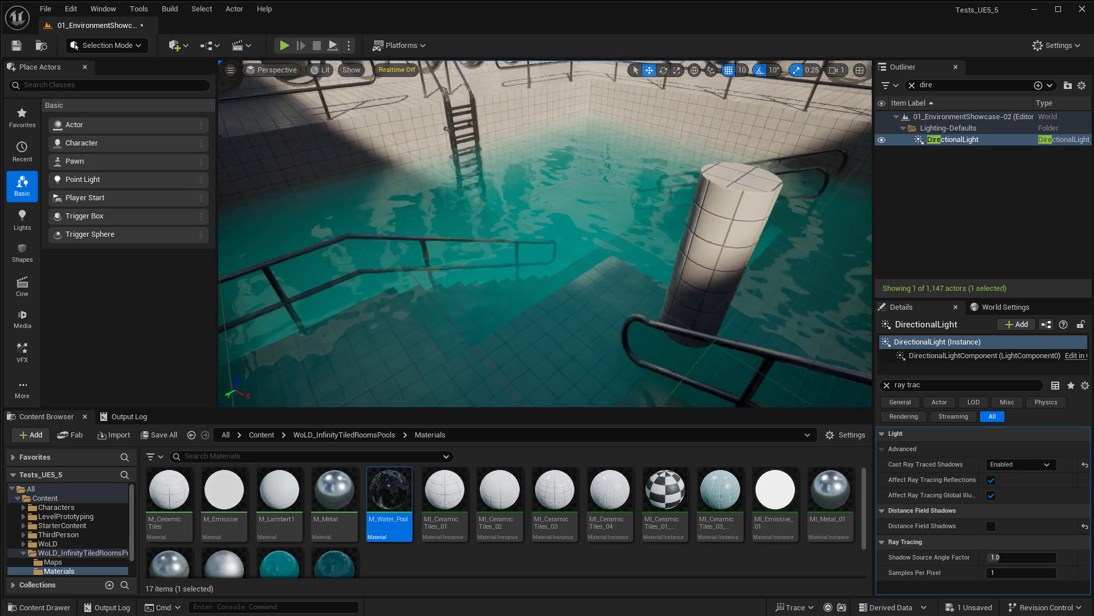
{"action": "right_click_drag", "start_coordinate": [425, 180], "coordinate": [479, 180]}
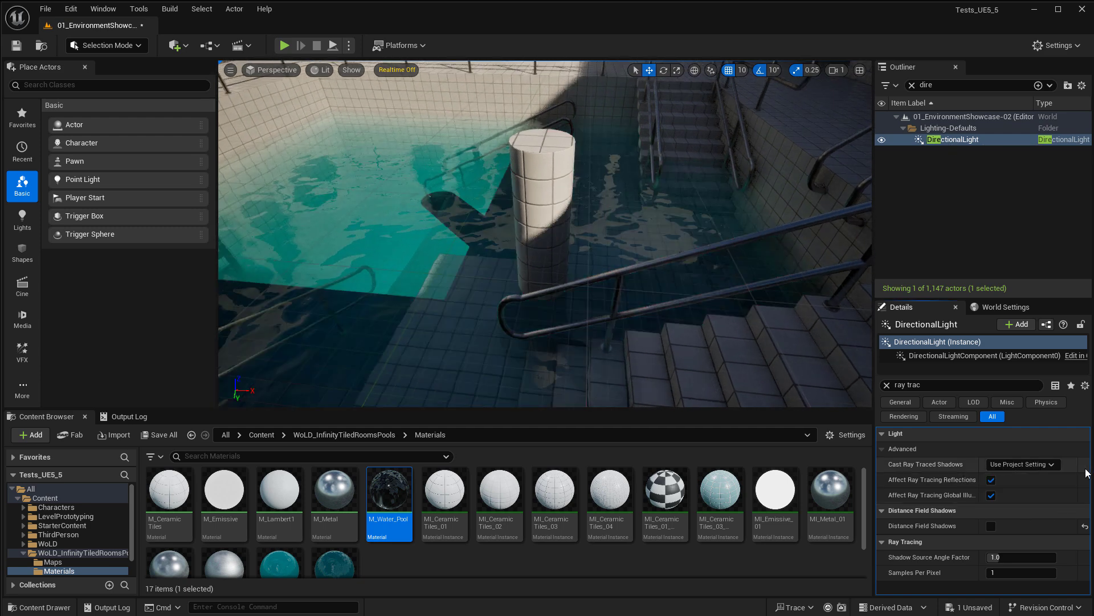
{"action": "left_click", "coordinate": [1085, 466]}
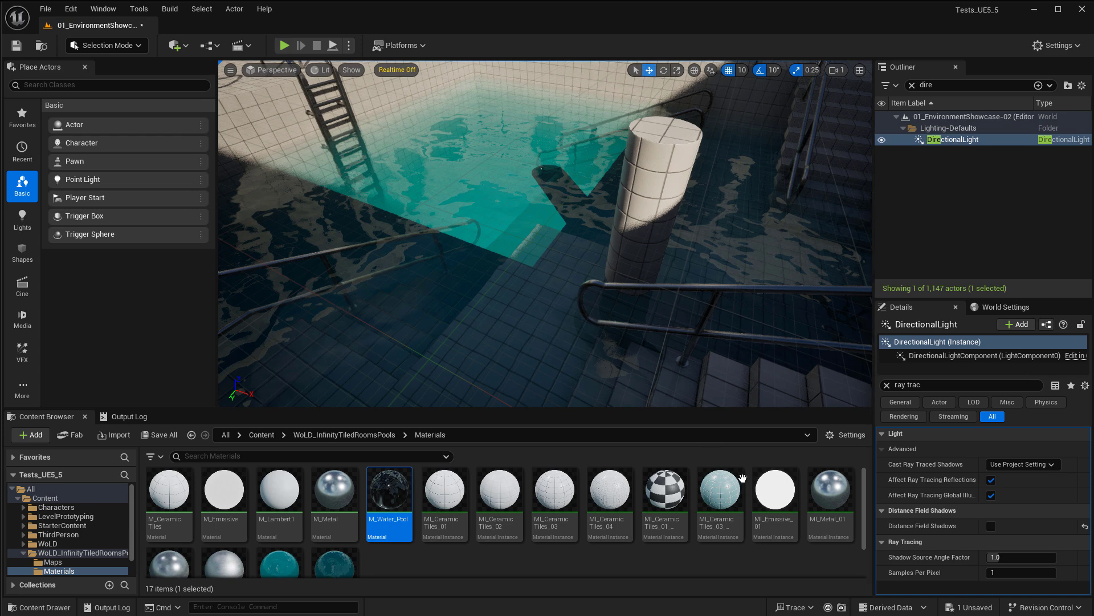
Open the Project Settings and filter them for "raytrac" to find the ray tracing options
{"action": "left_click", "coordinate": [1057, 46]}
{"action": "left_click", "coordinate": [1022, 105]}
{"action": "type", "text": "ray trac"}
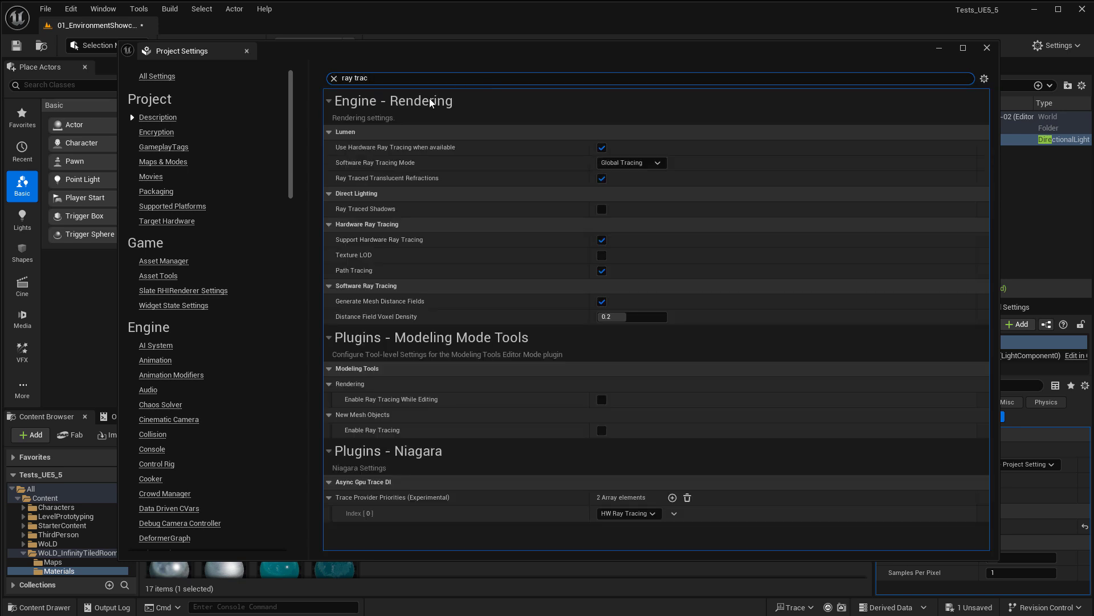
{"action": "key", "text": "Left"}
{"action": "key", "text": "Left"}
{"action": "key", "text": "Left"}
{"action": "key", "text": "Left"}
{"action": "key", "text": "BackSpace"}
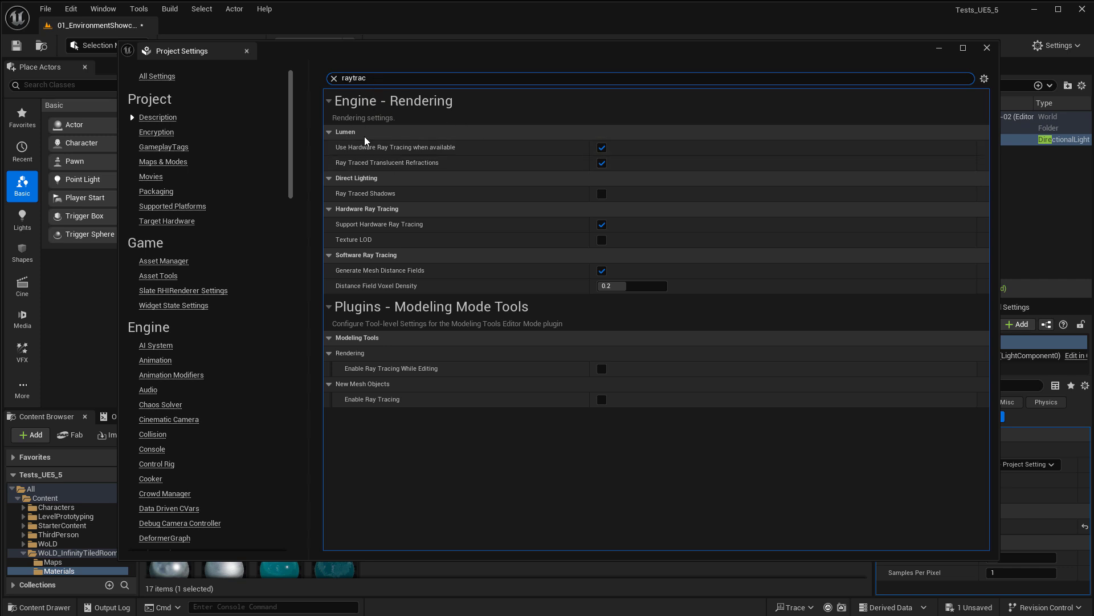
Try enabling the project-wide Ray Traced Shadows option to compare the pool's shadows, turn it back off, and close the Project Settings
{"action": "mouse_move", "coordinate": [341, 195]}
{"action": "left_click_drag", "start_coordinate": [524, 57], "coordinate": [925, 69]}
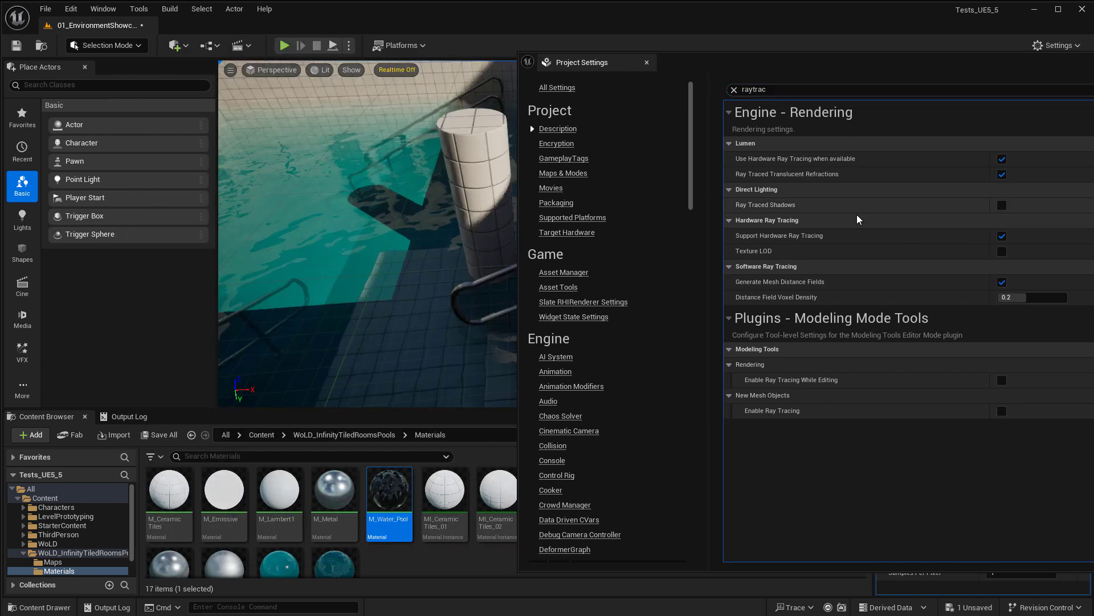
{"action": "left_click", "coordinate": [1002, 205]}
{"action": "mouse_move", "coordinate": [455, 212]}
{"action": "right_mouse_down"}
{"action": "mouse_move", "coordinate": [421, 214]}
{"action": "mouse_move", "coordinate": [456, 211]}
{"action": "right_mouse_up"}
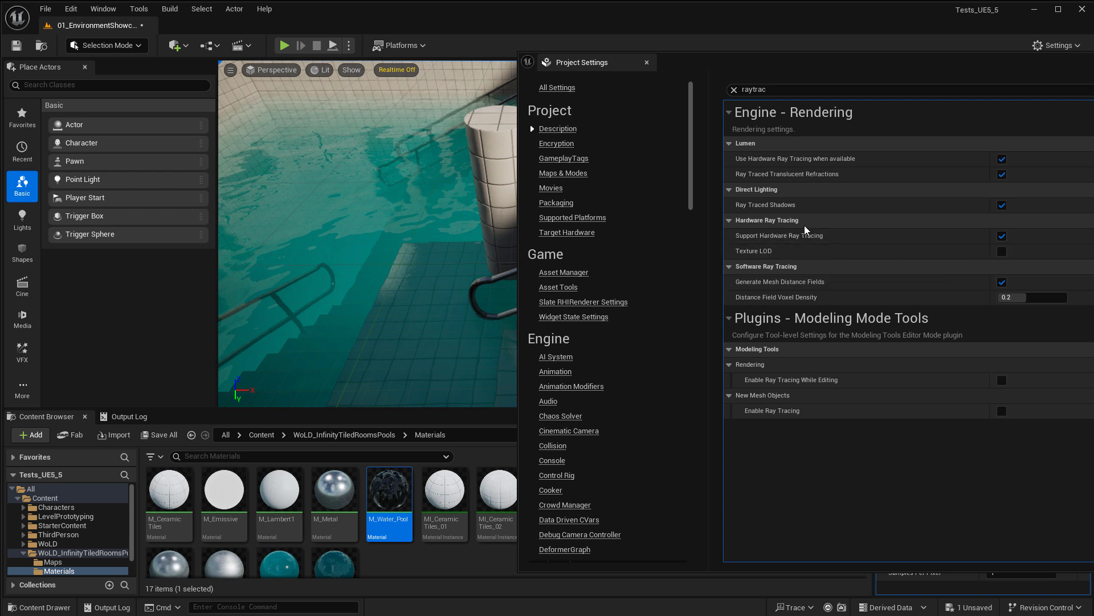
{"action": "left_click", "coordinate": [1002, 205]}
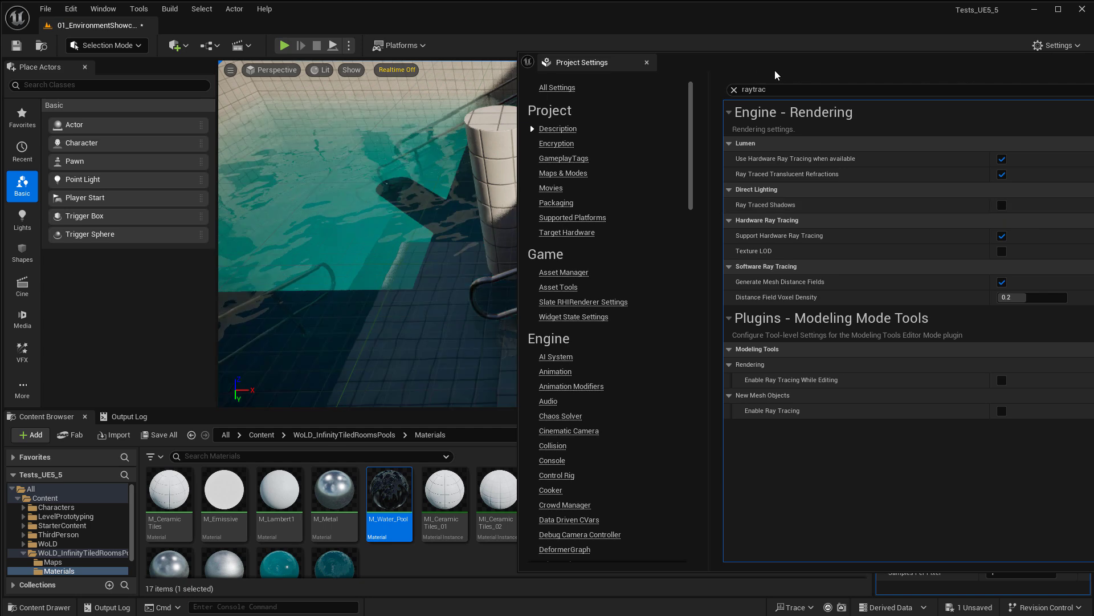
{"action": "left_click_drag", "start_coordinate": [853, 60], "coordinate": [471, 63]}
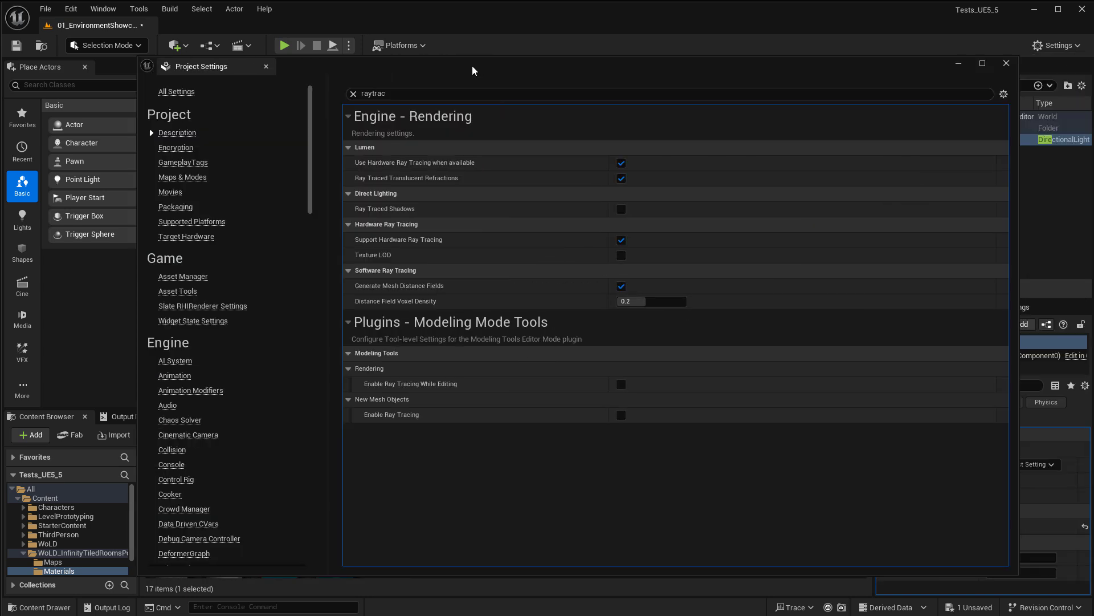
{"action": "left_click", "coordinate": [1005, 64]}
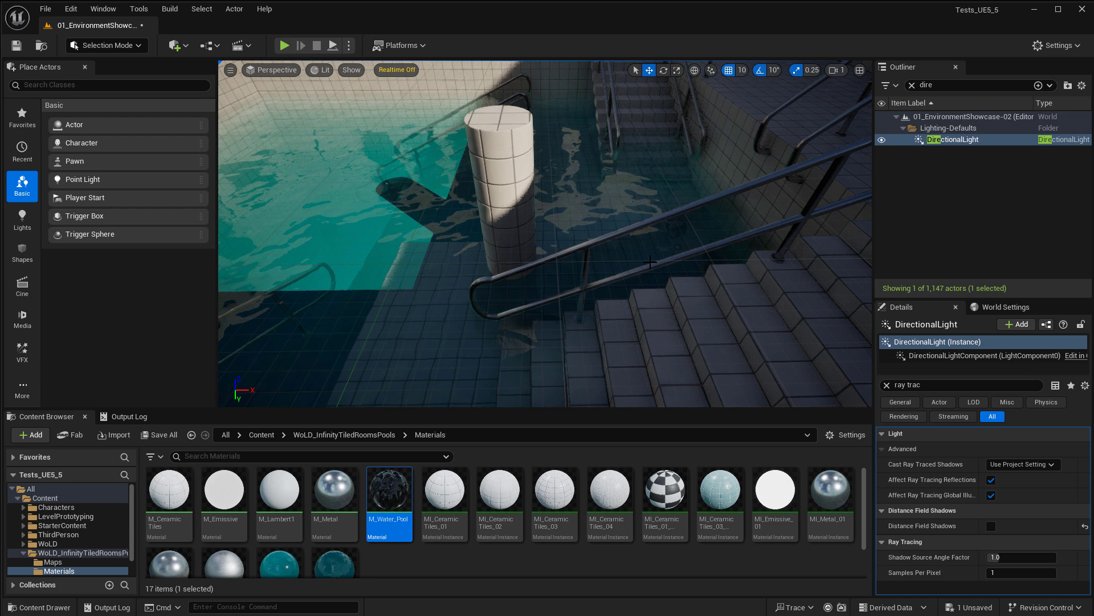
Inspect the pool's dark shadows from several viewpoints and delete the DirectionalLight from the level
{"action": "right_click_drag", "start_coordinate": [659, 260], "coordinate": [601, 242]}
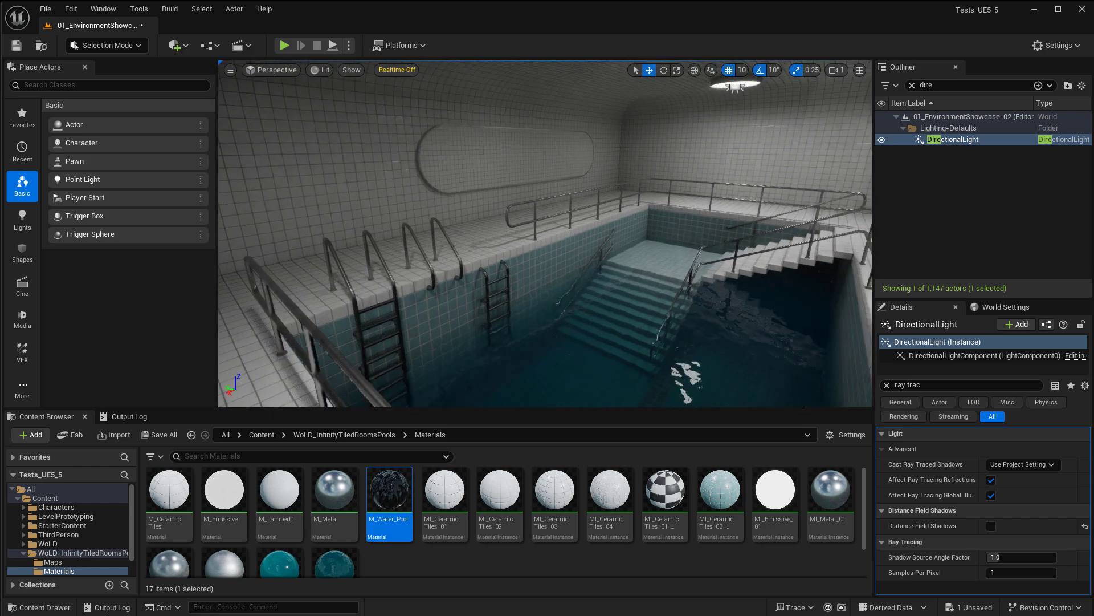
{"action": "mouse_move", "coordinate": [658, 260]}
{"action": "right_mouse_down"}
{"action": "mouse_move", "coordinate": [724, 260]}
{"action": "mouse_move", "coordinate": [724, 280]}
{"action": "mouse_move", "coordinate": [781, 268]}
{"action": "mouse_move", "coordinate": [658, 259]}
{"action": "right_mouse_up"}
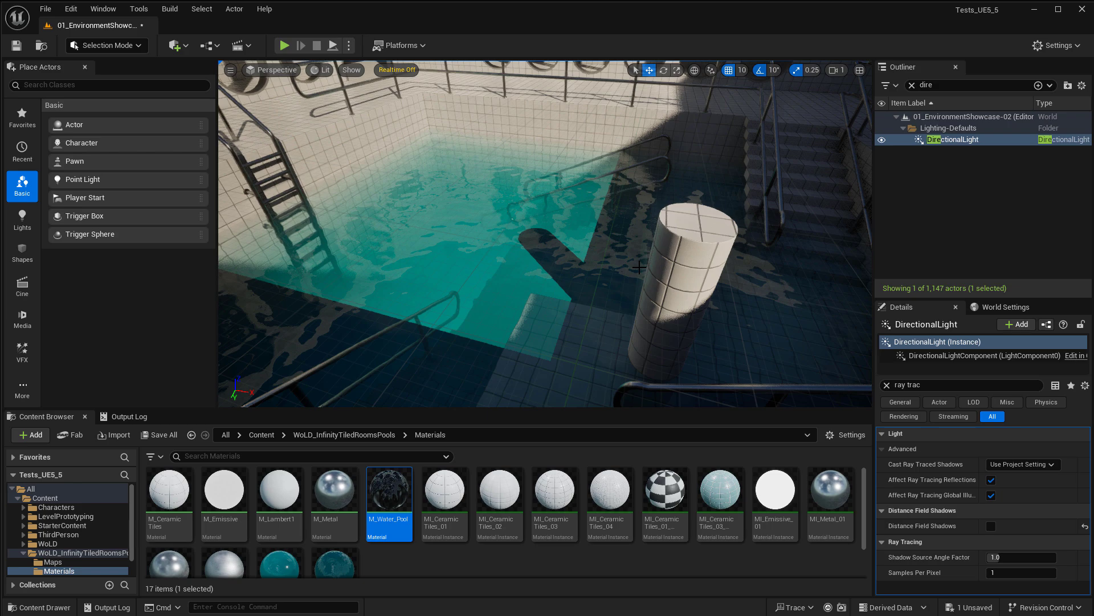
{"action": "right_click_drag", "start_coordinate": [639, 266], "coordinate": [562, 259]}
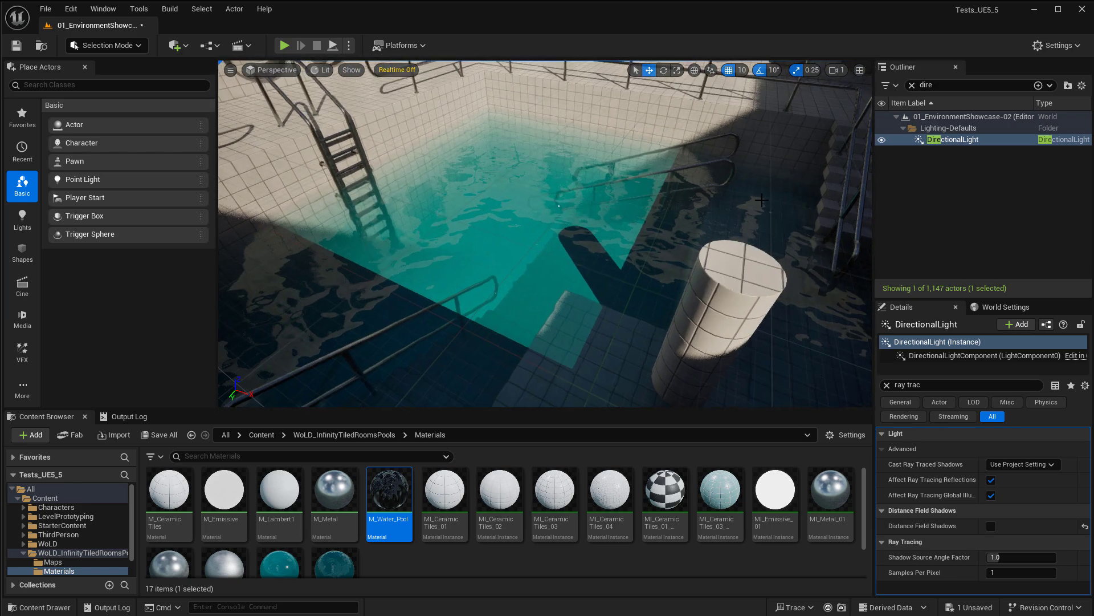
{"action": "left_click", "coordinate": [974, 142], "text": "ctrl"}
{"action": "left_click", "coordinate": [963, 139]}
{"action": "key", "text": "Delete"}
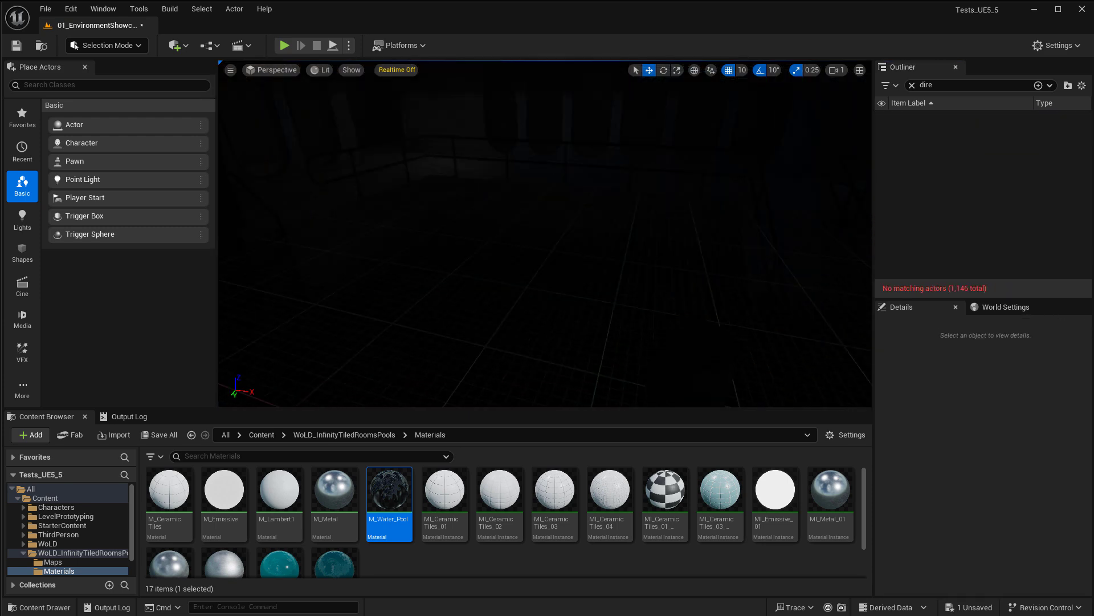
Find the SkyLight by filtering the level's actors for "skylight", select it, and clear the property filter to show all its Light settings
{"action": "left_click", "coordinate": [963, 87]}
{"action": "type", "text": "skylig"}
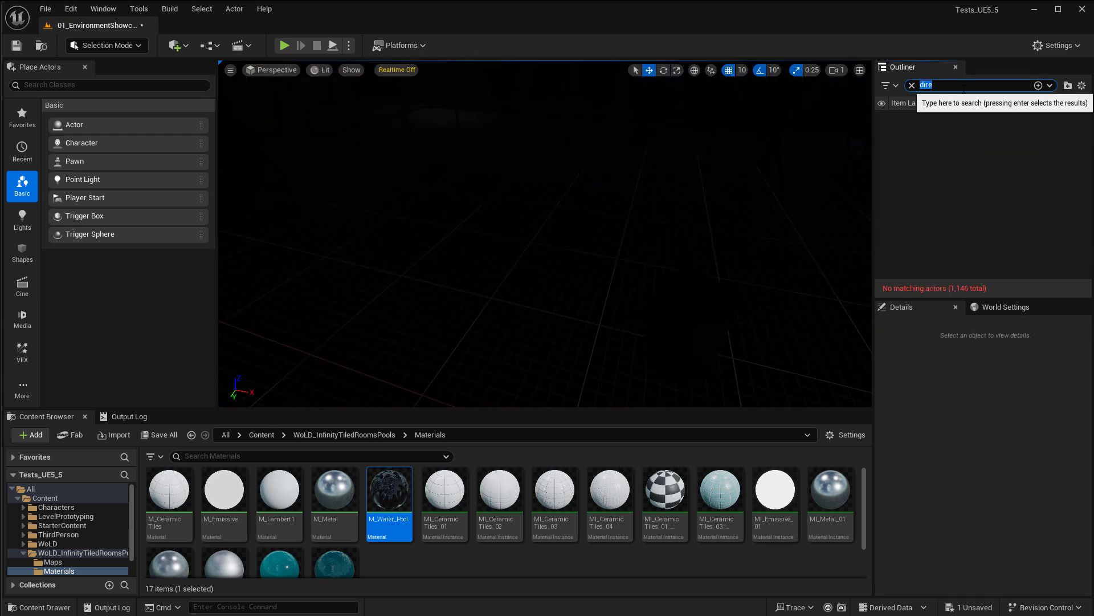
{"action": "type", "text": "ht"}
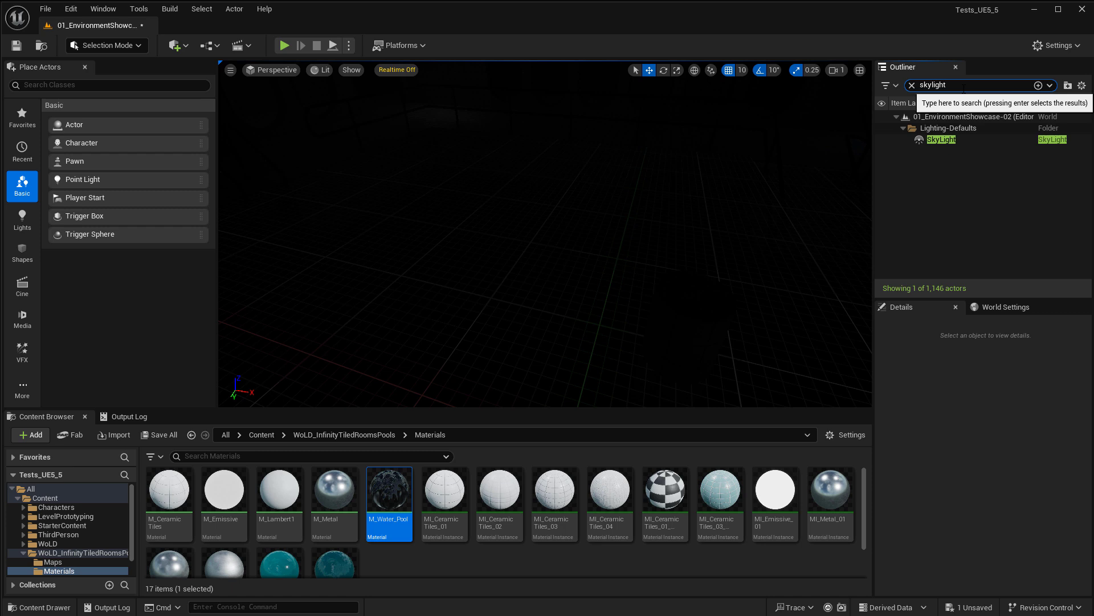
{"action": "left_click", "coordinate": [981, 139]}
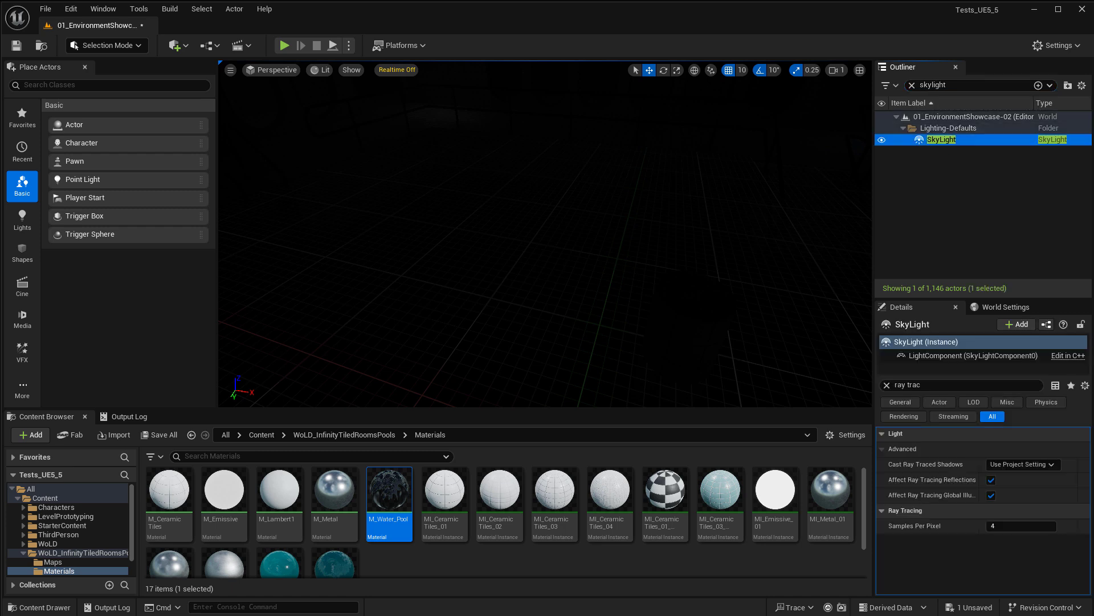
{"action": "left_click", "coordinate": [886, 385]}
{"action": "scroll", "coordinate": [935, 502], "scroll_direction": "down", "scroll_amount": 2}
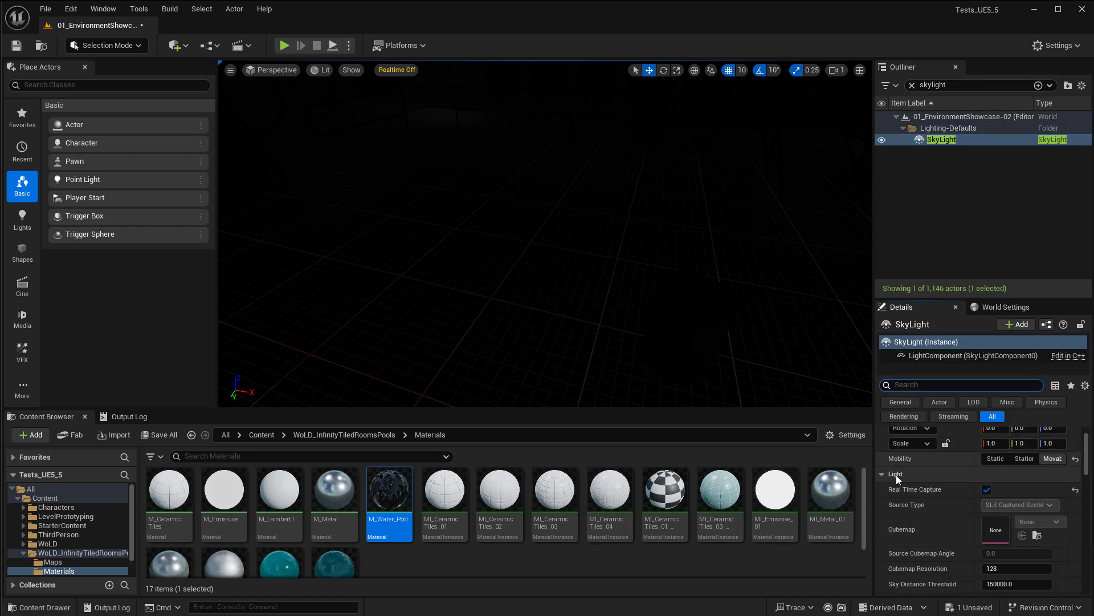
Turn off the SkyLight's Real Time Capture and set its Source Type to SLS Specified Cubemap, using the abandoned_tank_farm_01_2k cubemap
{"action": "left_click", "coordinate": [986, 489]}
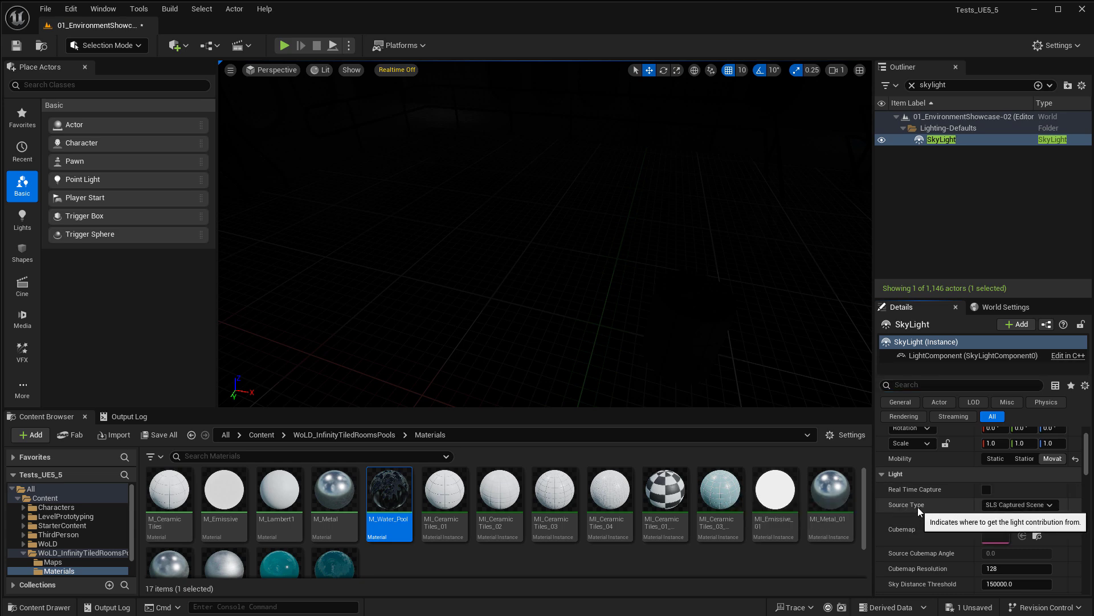
{"action": "left_click", "coordinate": [986, 506]}
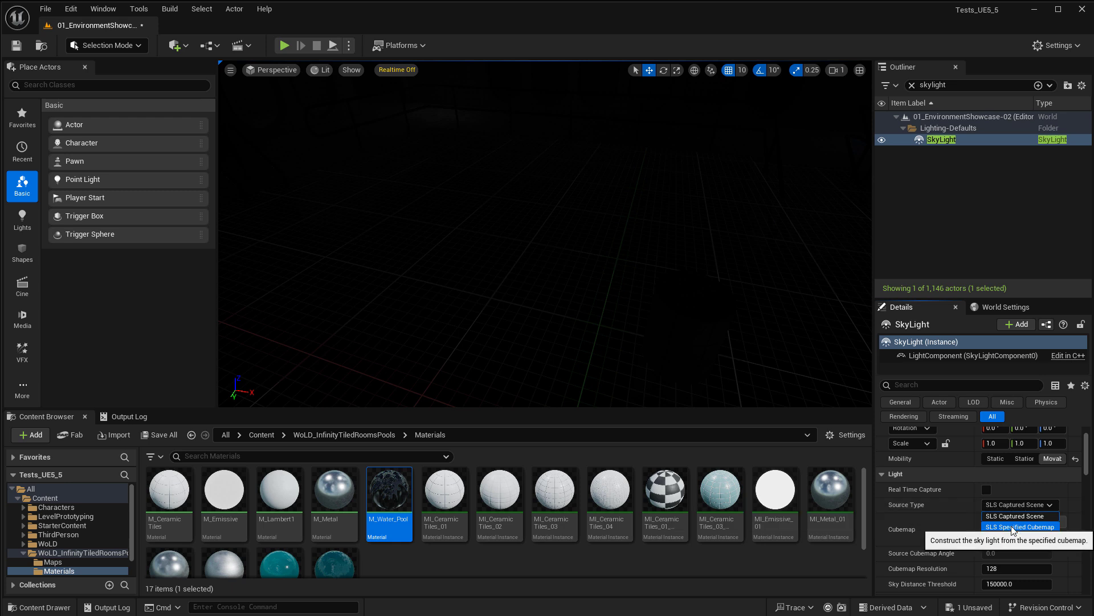
{"action": "left_click", "coordinate": [1014, 527]}
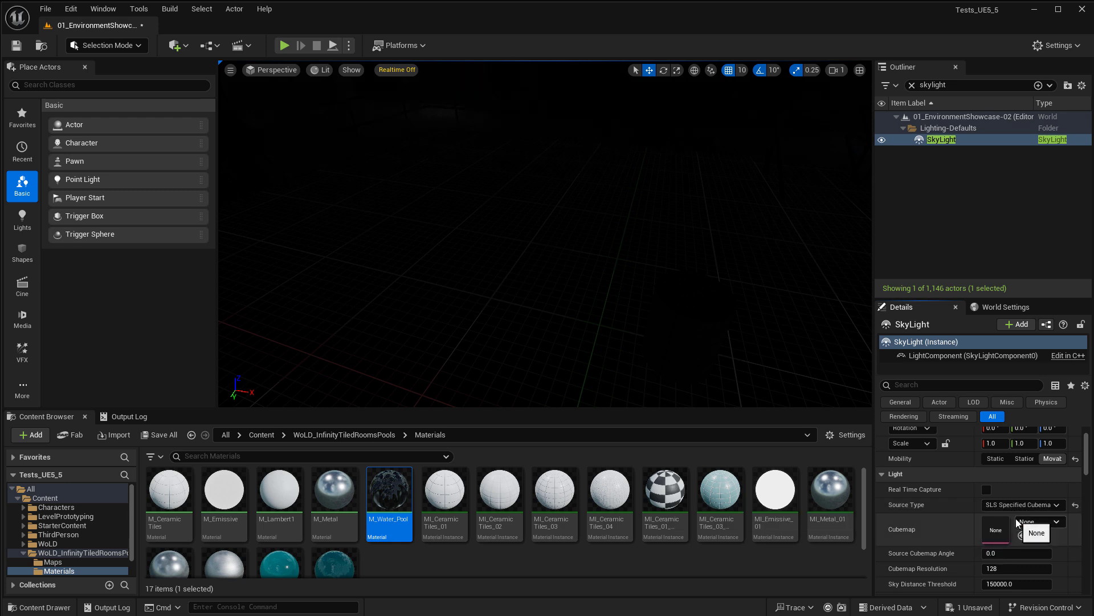
{"action": "left_click", "coordinate": [1028, 521]}
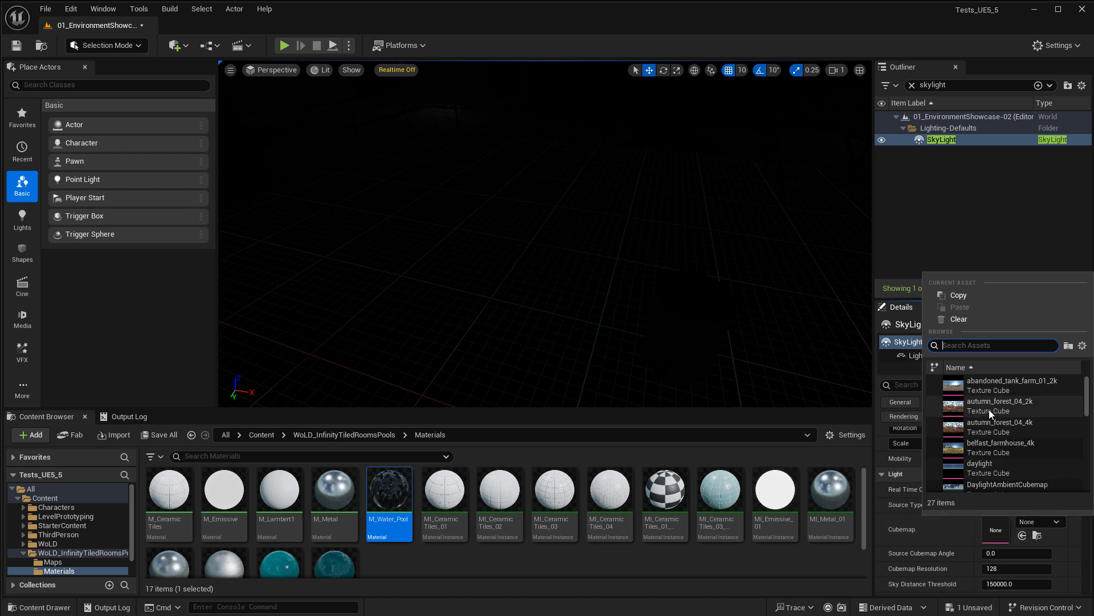
{"action": "left_click", "coordinate": [991, 388]}
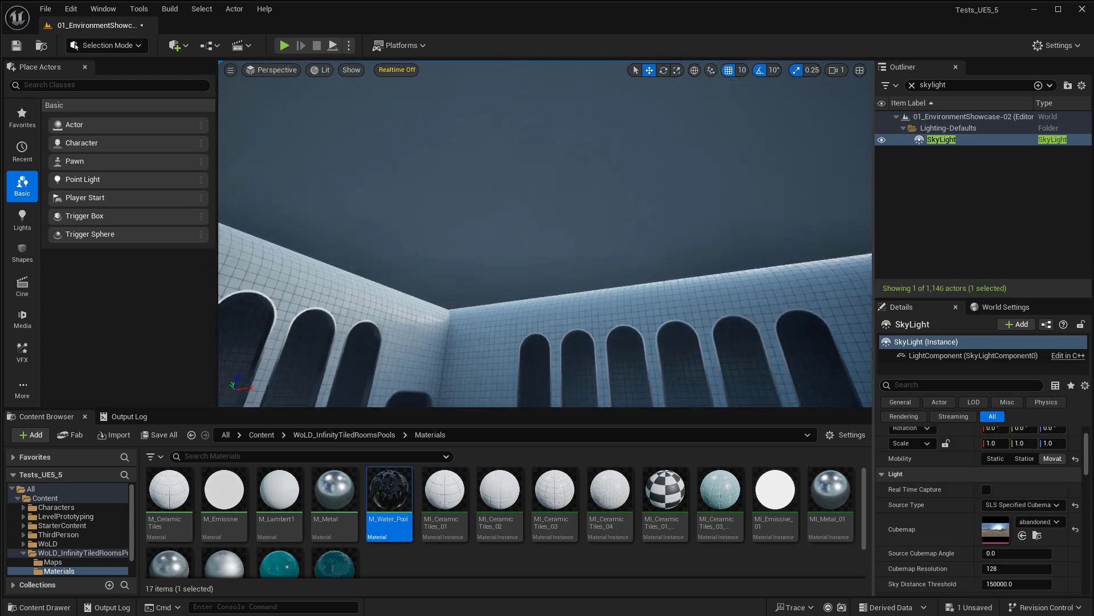
{"action": "mouse_move", "coordinate": [544, 234]}
{"action": "right_mouse_down"}
{"action": "mouse_move", "coordinate": [545, 194]}
{"action": "mouse_move", "coordinate": [615, 239]}
{"action": "mouse_move", "coordinate": [615, 336]}
{"action": "mouse_move", "coordinate": [545, 234]}
{"action": "right_mouse_up"}
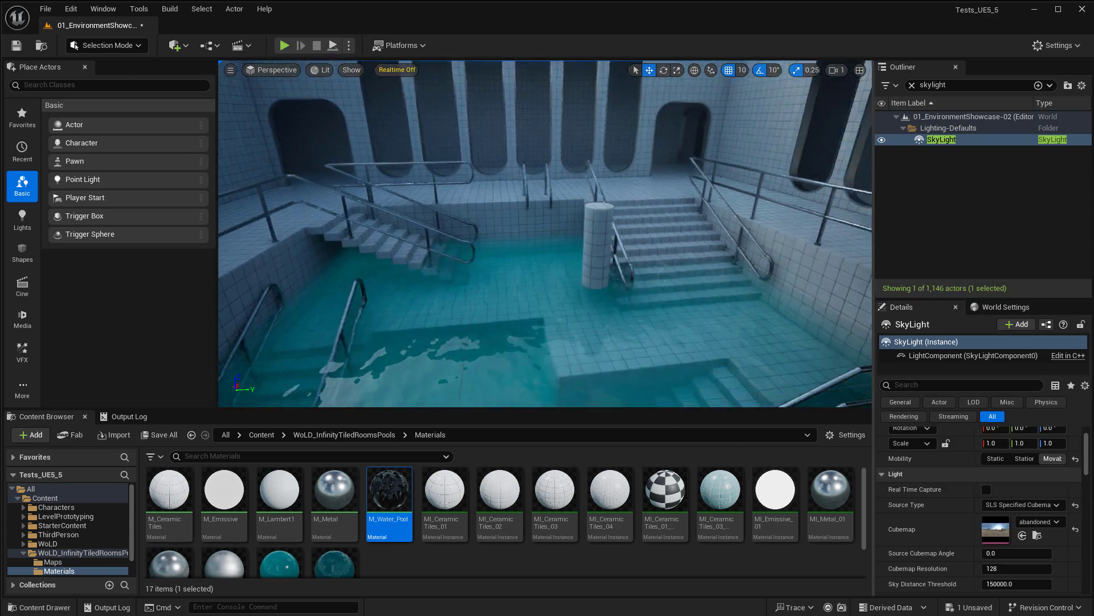
{"action": "right_click_drag", "start_coordinate": [622, 305], "coordinate": [622, 306]}
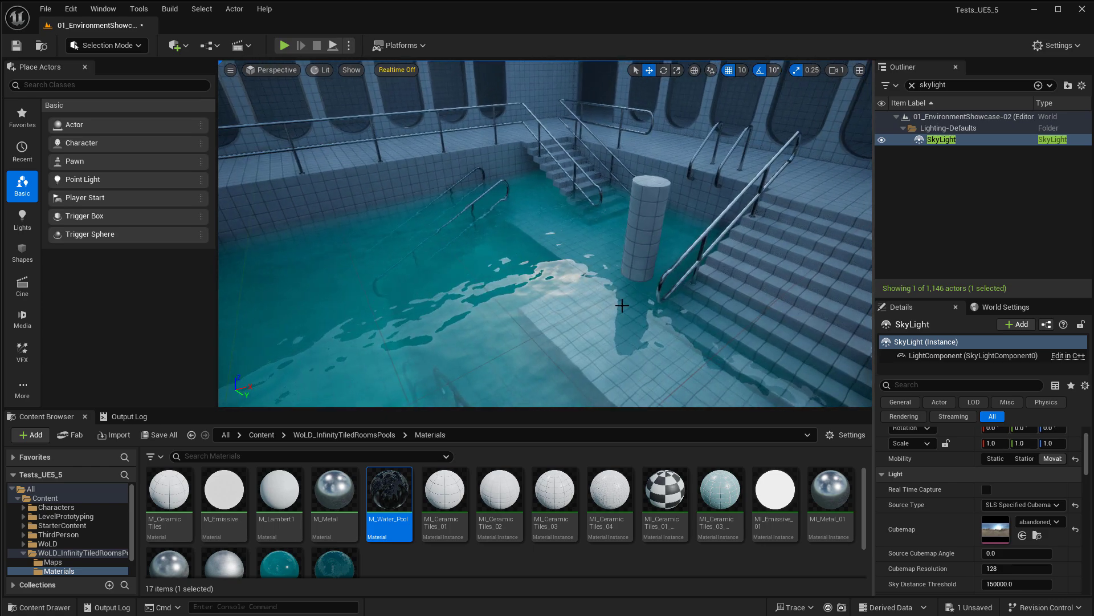
{"action": "scroll", "coordinate": [622, 306], "scroll_direction": "up", "scroll_amount": 6}
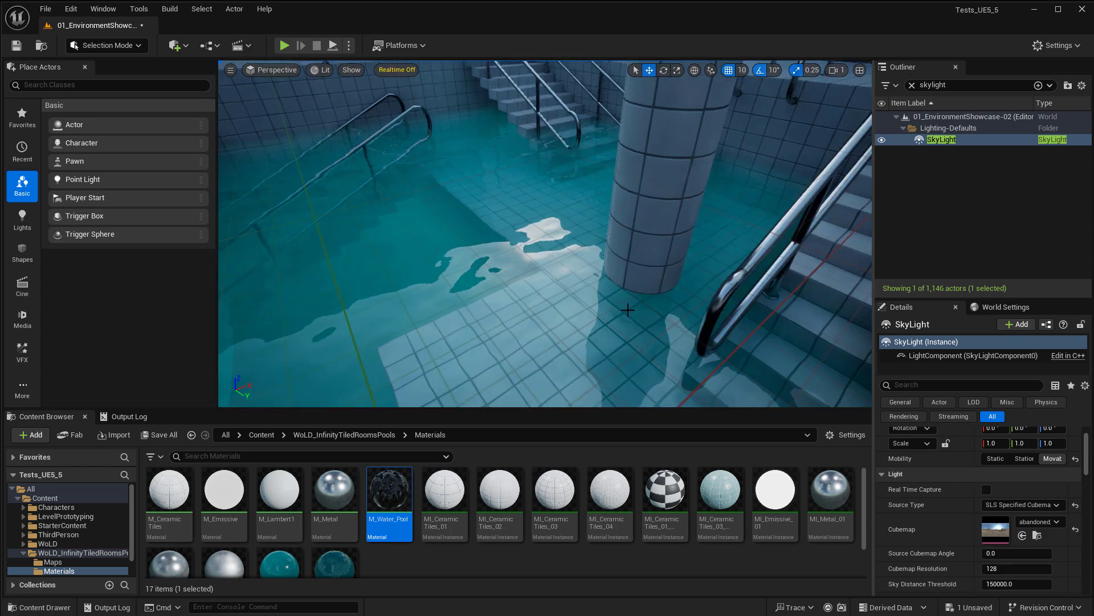
{"action": "right_click_drag", "start_coordinate": [628, 310], "coordinate": [627, 310]}
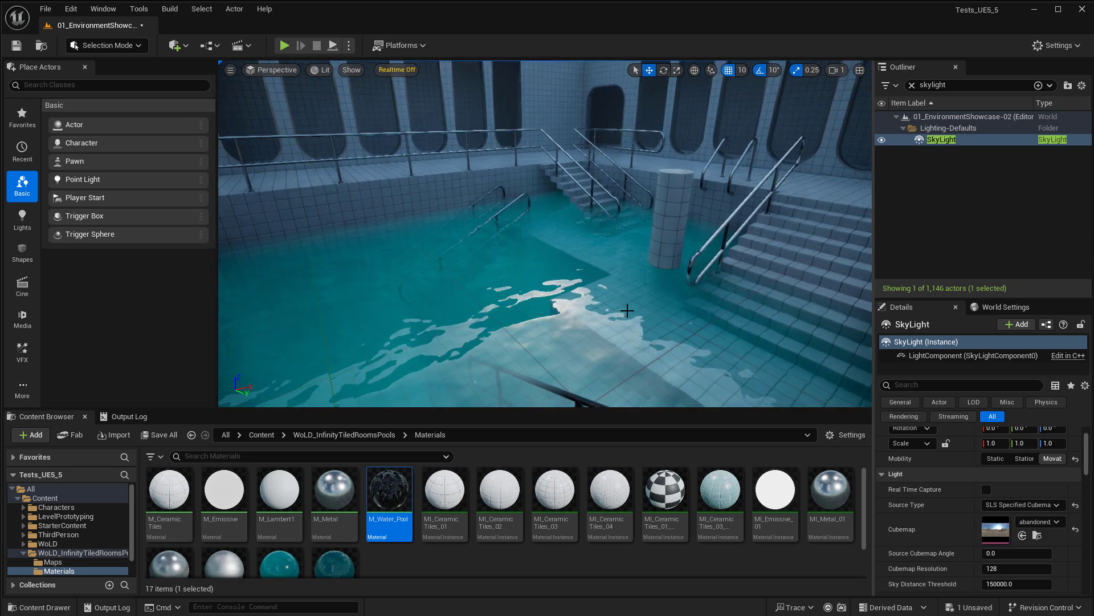